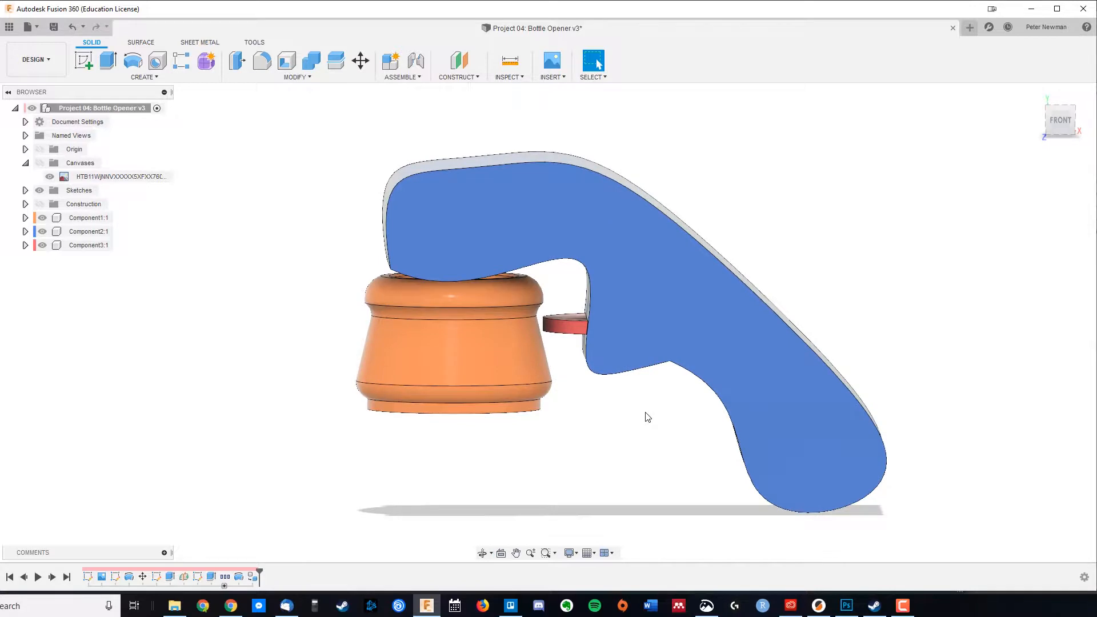
shift+middle_drag(617, 432, 590, 361)
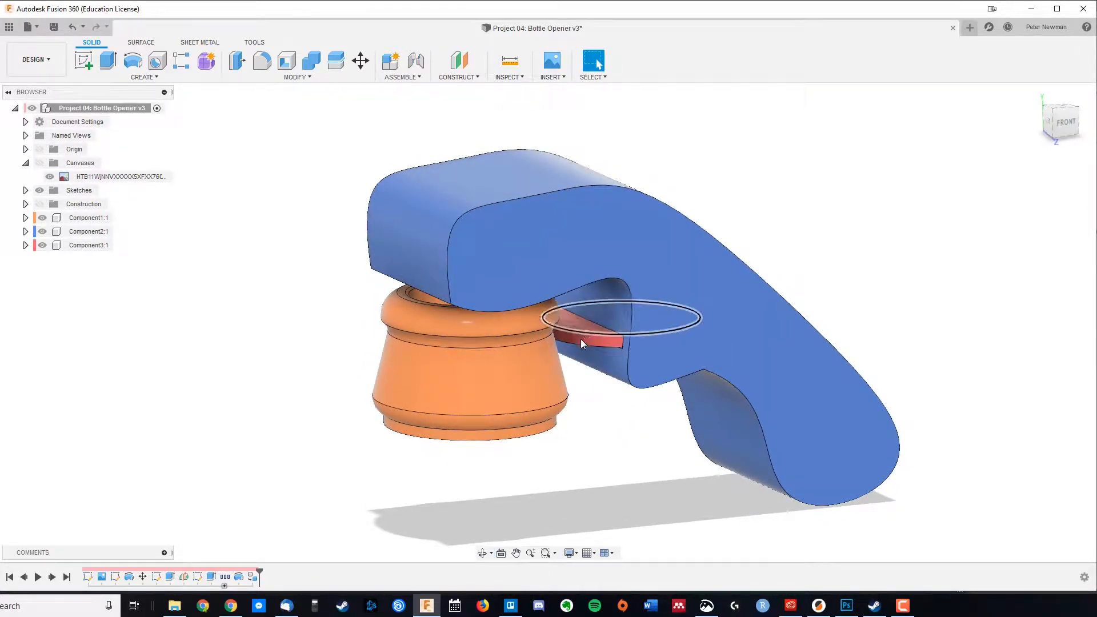
shift+middle_drag(674, 473, 628, 397)
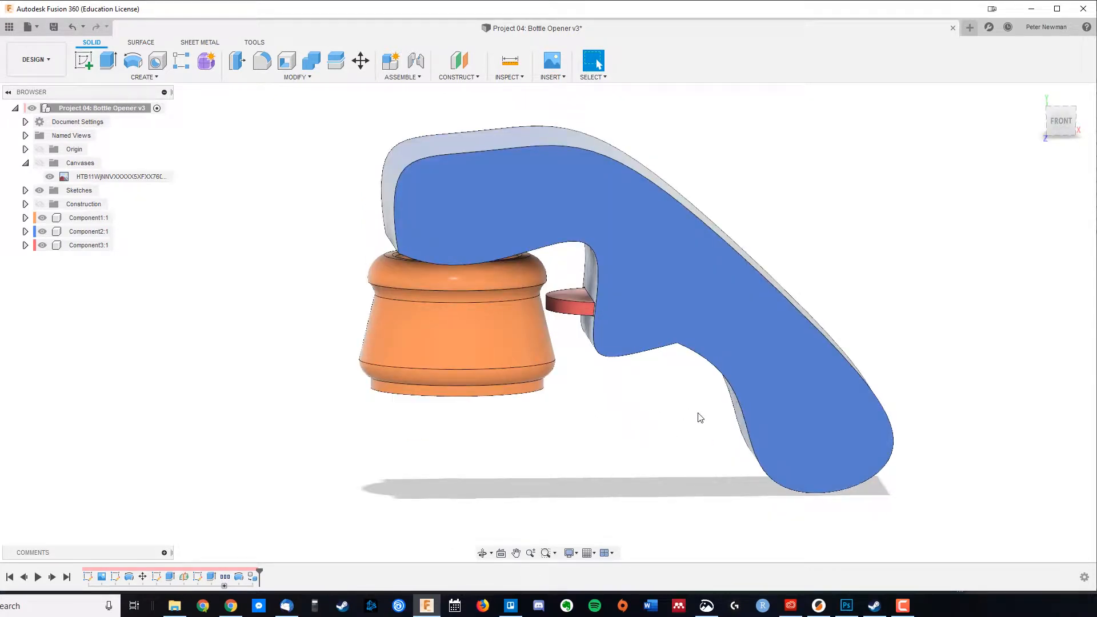
- Create a new design and save it as "Bottle opener" in the CAD for STEM Teaching location
click(969, 28)
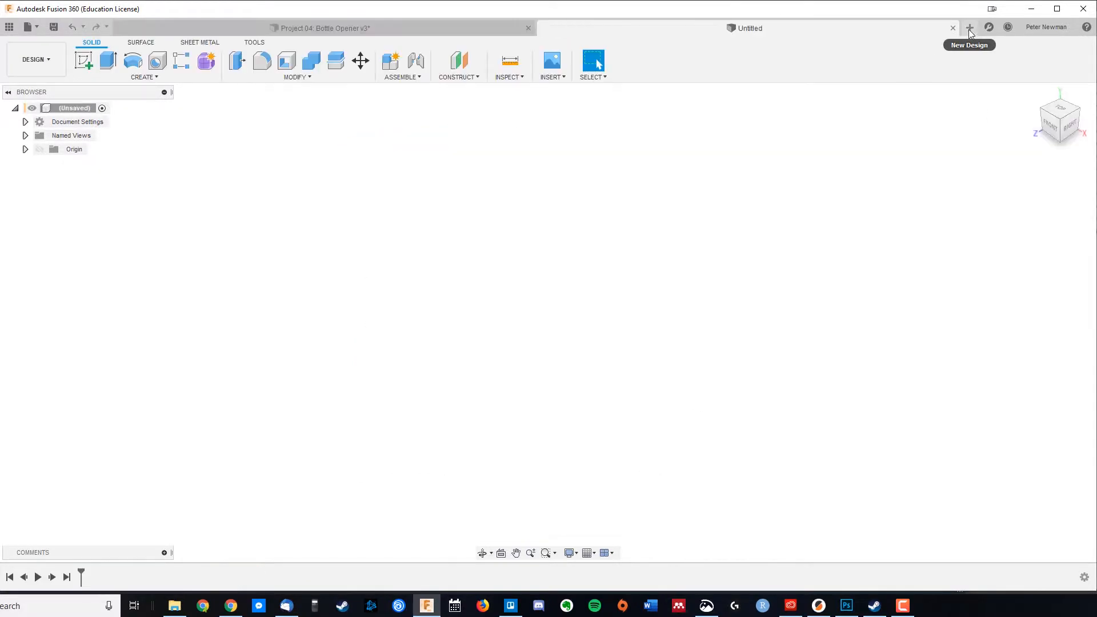
key(ctrl+s)
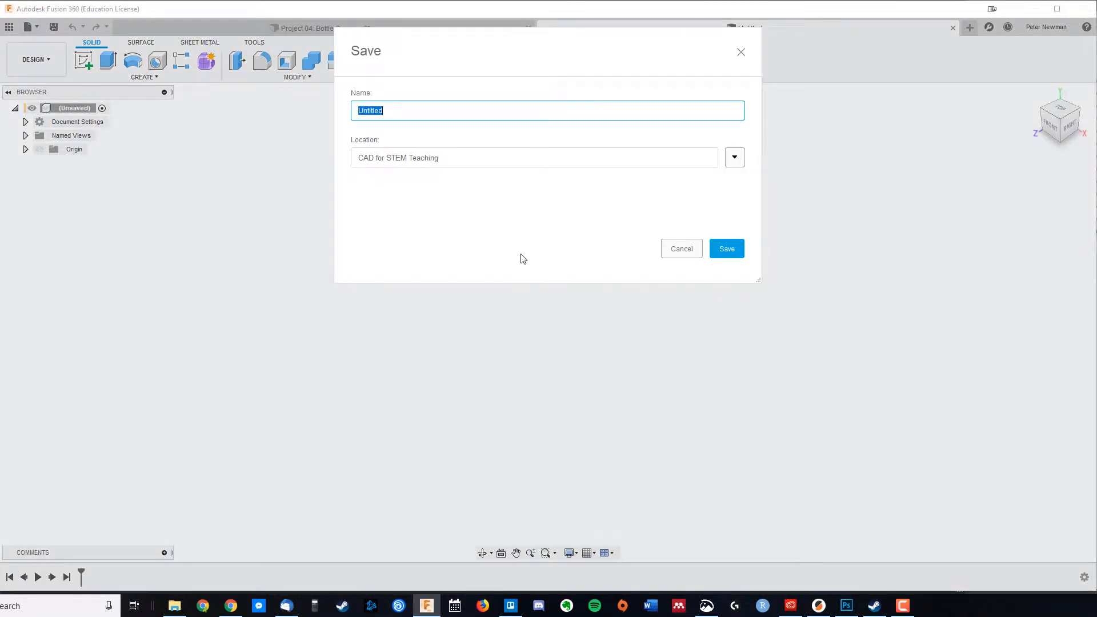
text(Bottle opener)
key(Return)
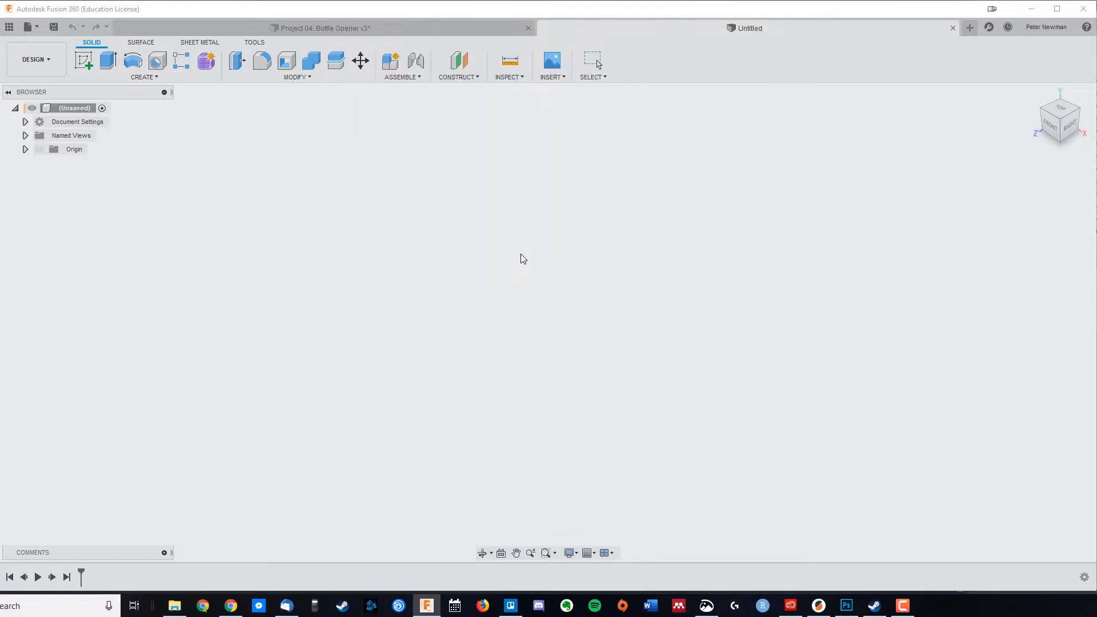
- Start a sketch on the front XY plane
click(83, 59)
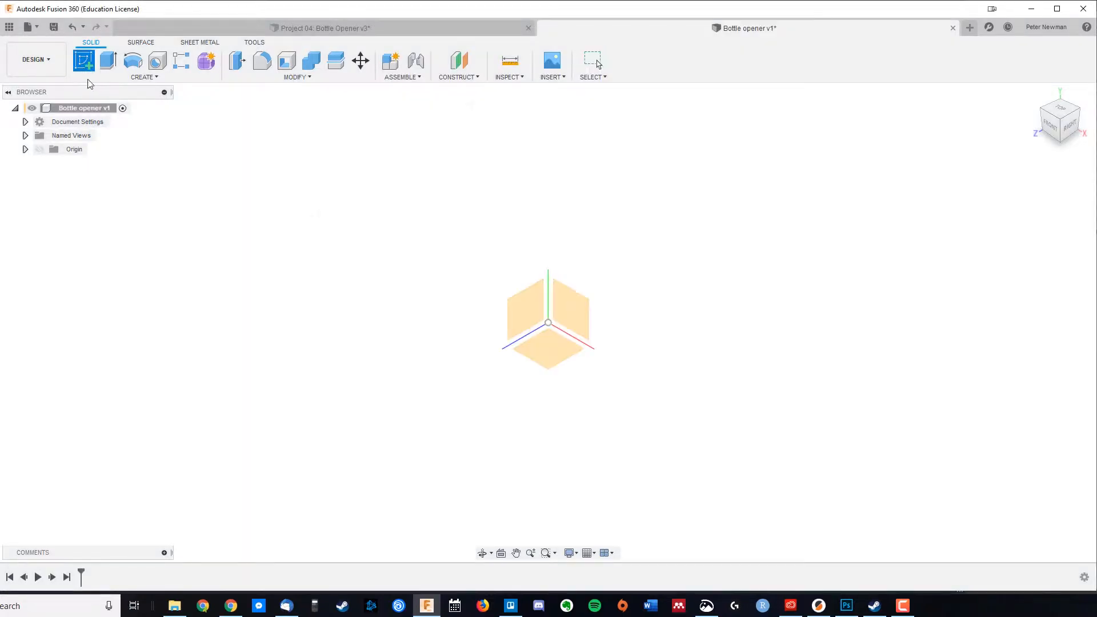
click(570, 310)
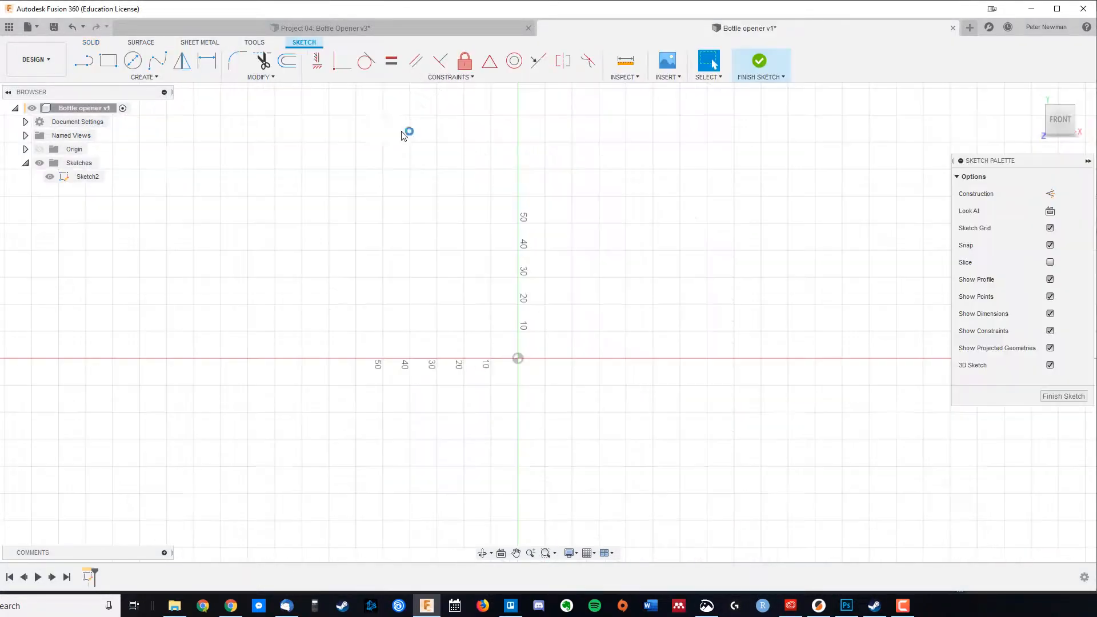
click(338, 28)
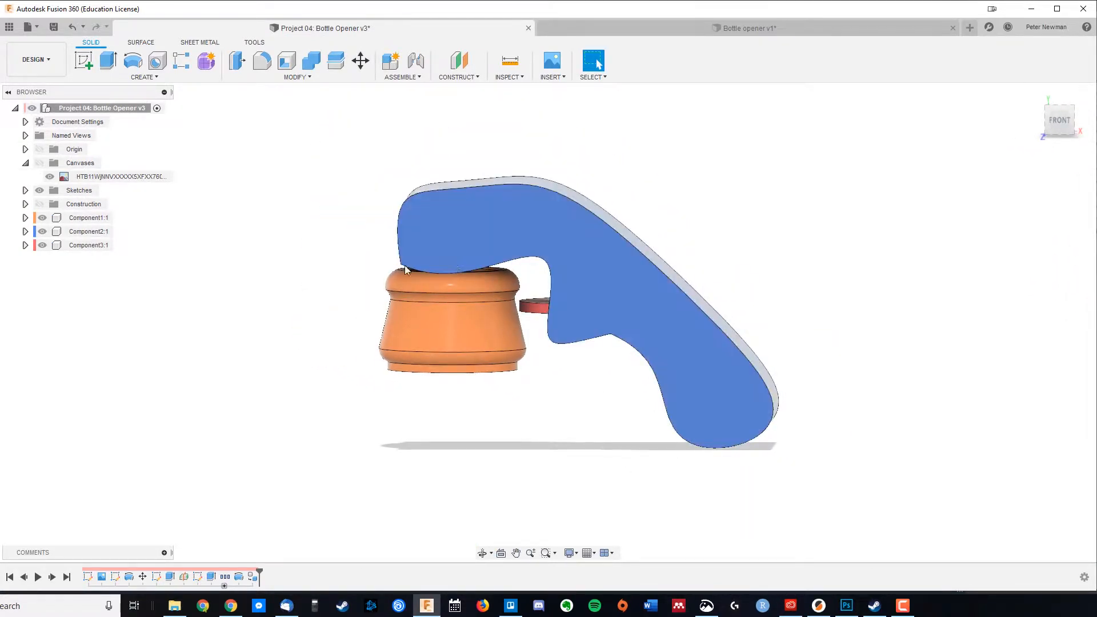
mouse_move(548, 404)
shift+middle_down()
mouse_move(576, 404)
mouse_move(556, 397)
shift+middle_up()
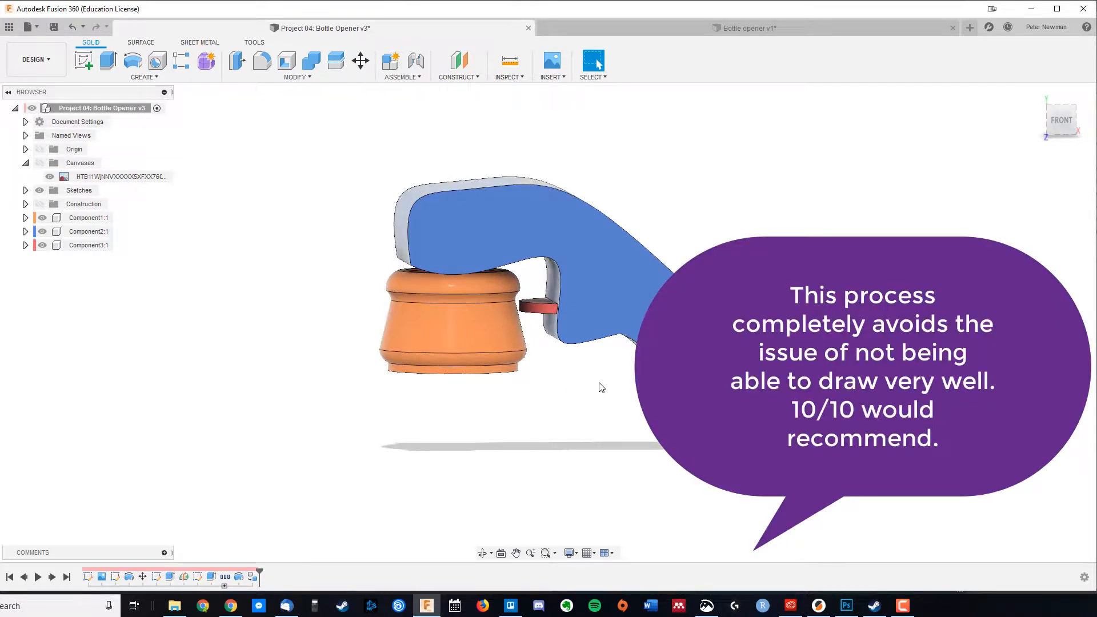
mouse_move(601, 387)
shift+middle_down()
mouse_move(588, 376)
mouse_move(576, 399)
mouse_move(465, 242)
mouse_move(462, 341)
mouse_move(497, 395)
mouse_move(589, 403)
shift+middle_up()
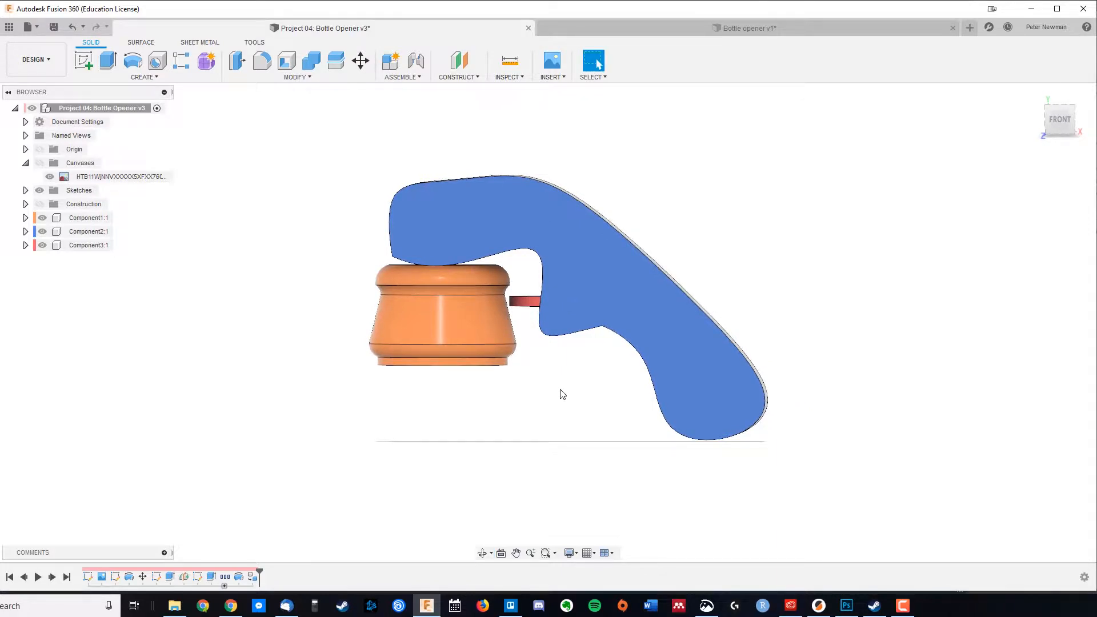
click(773, 30)
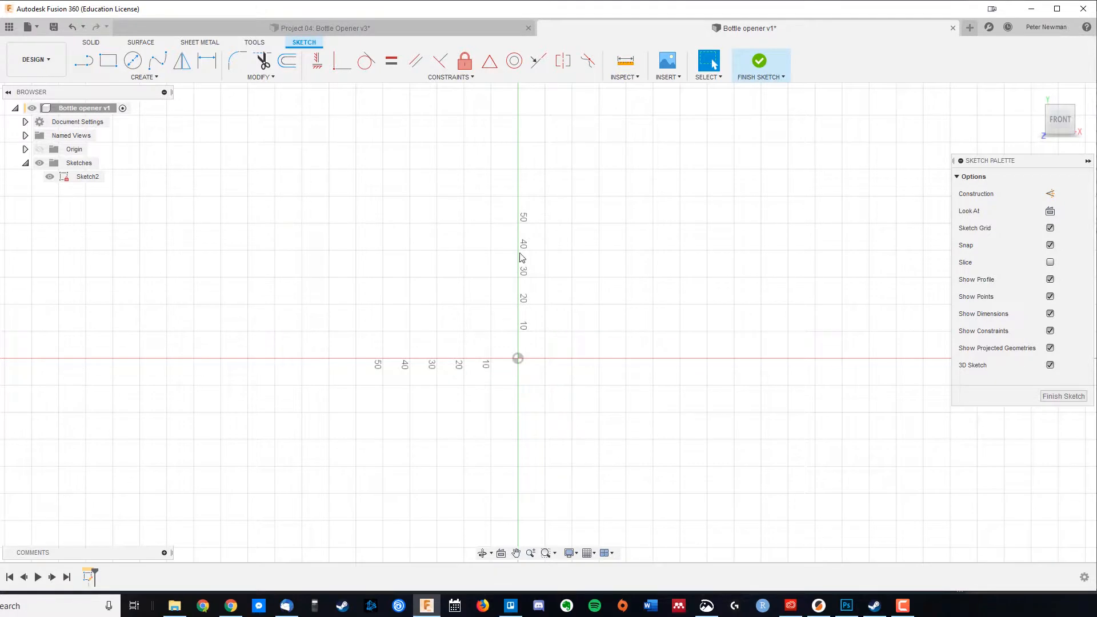
- Insert the HTB11 bottle-neck drawing PNG from Downloads as a canvas on the XY plane, keeping the default placement and 50 opacity
click(673, 79)
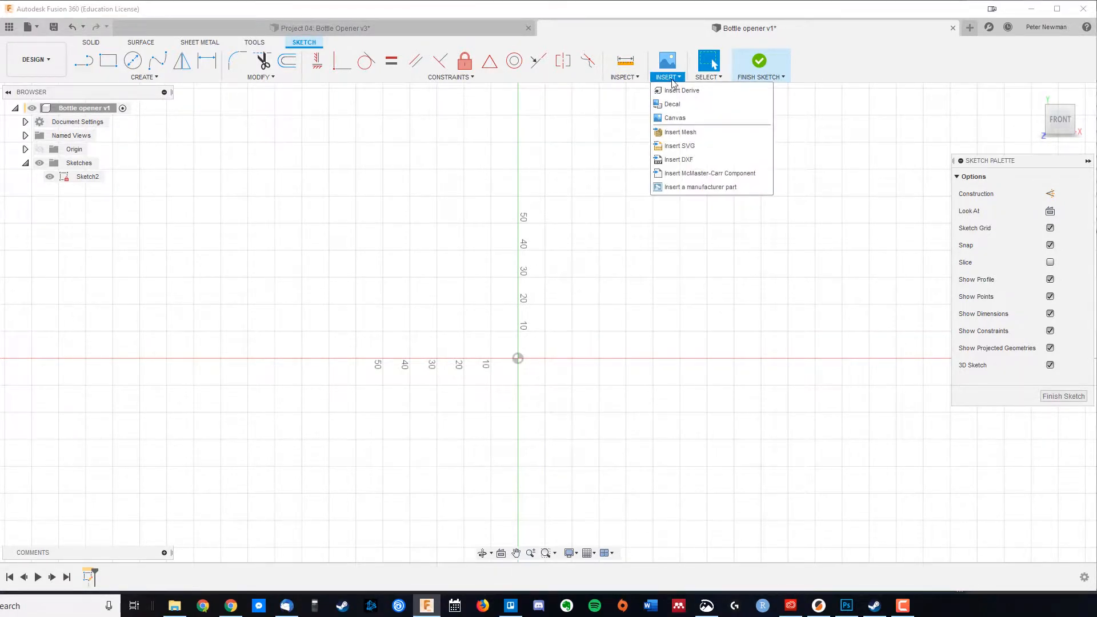
click(675, 118)
click(995, 178)
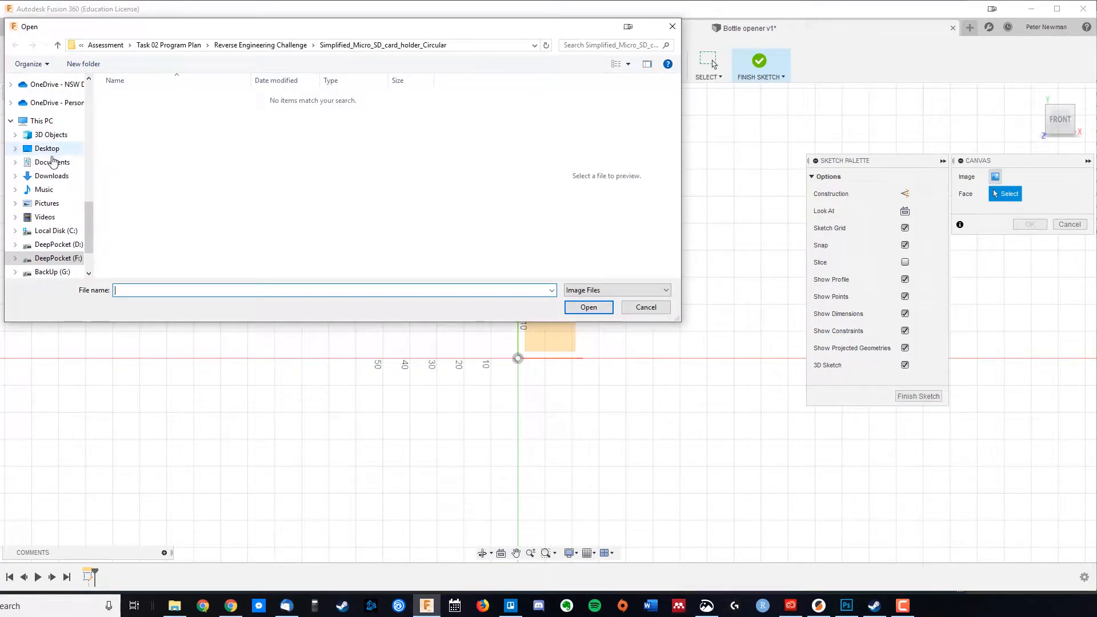
click(51, 176)
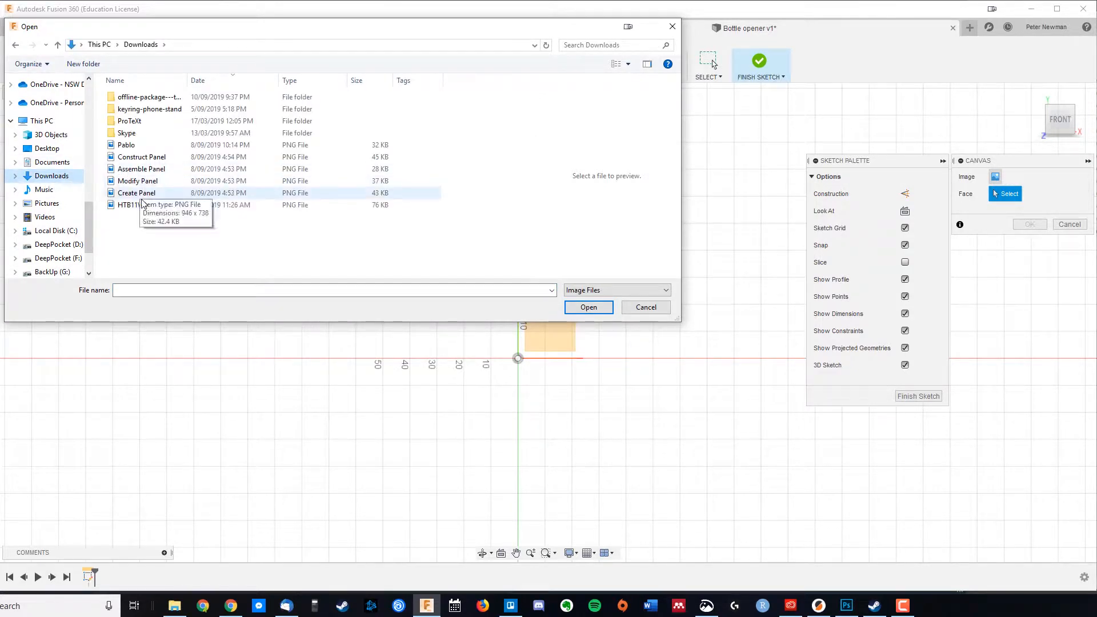
click(149, 205)
click(577, 308)
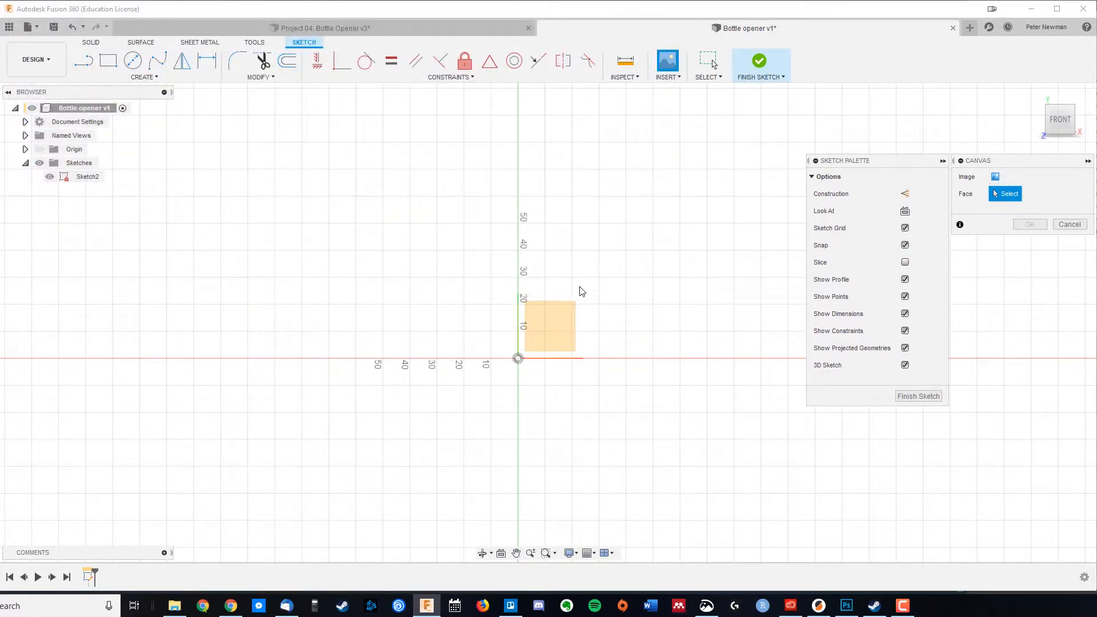
click(547, 330)
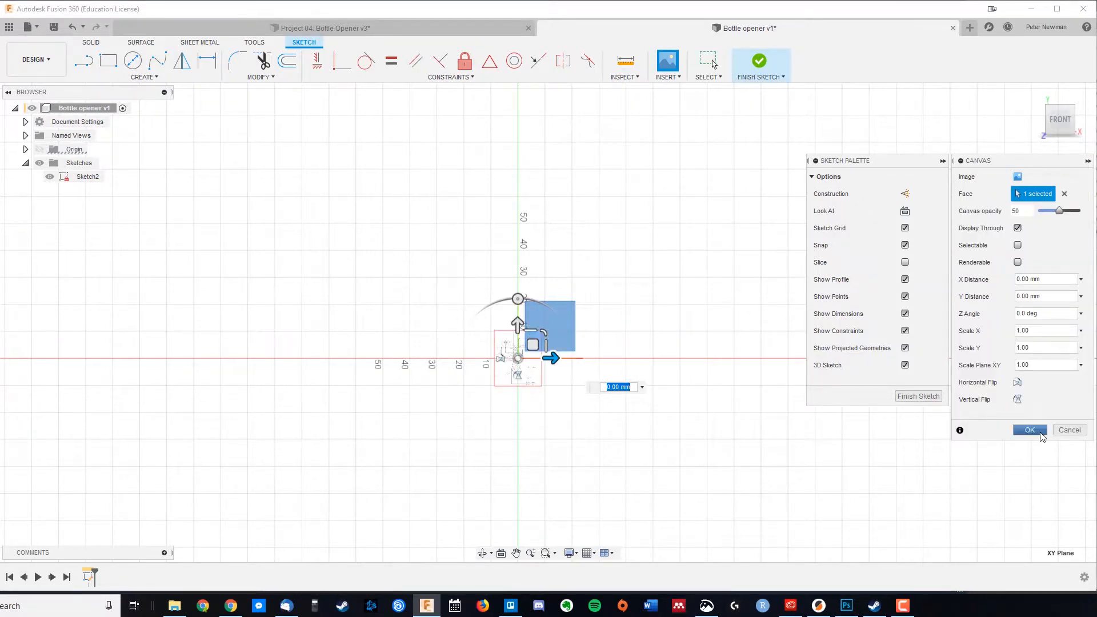
click(1040, 433)
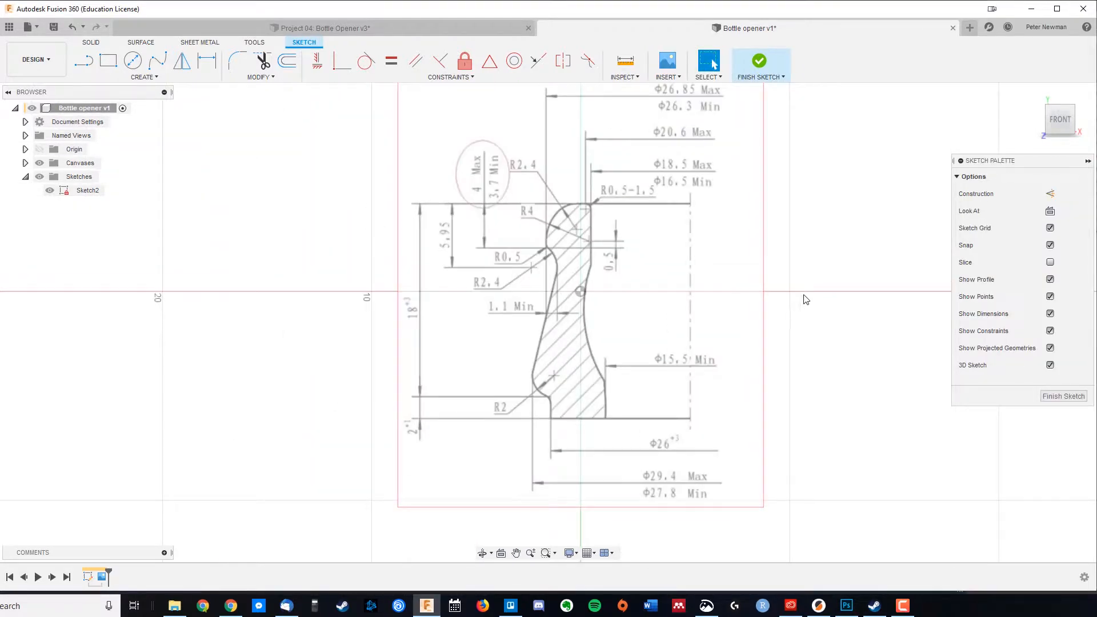
- Calibrate the canvas by setting the distance from the bottle neck's outer bottom corner to its centreline to 13 mm
middle_drag(806, 299, 760, 330)
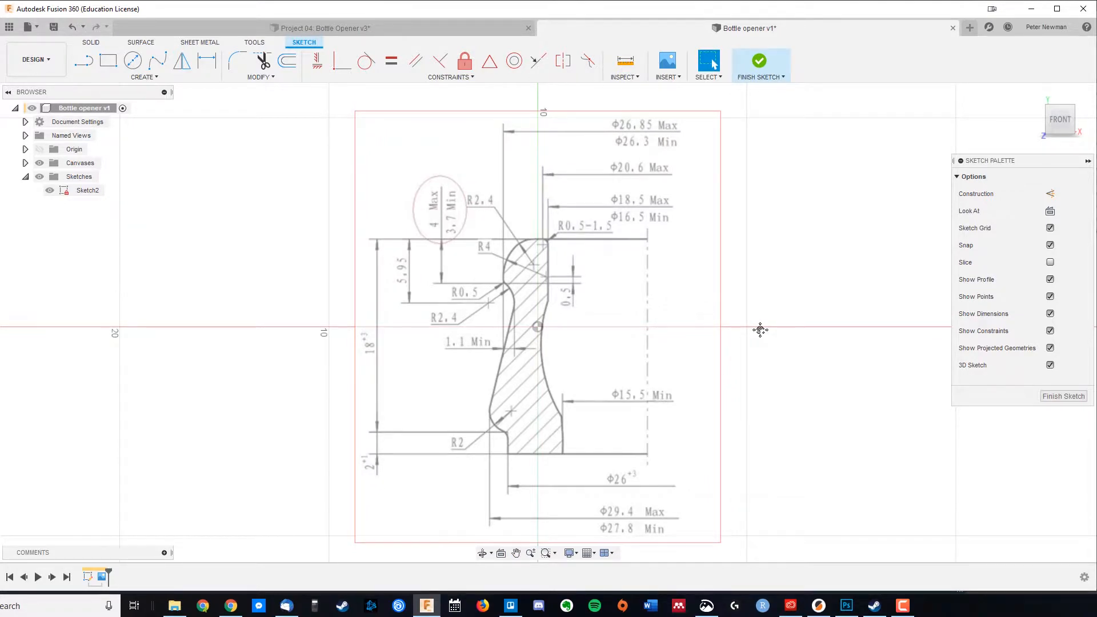
middle_drag(550, 506, 553, 492)
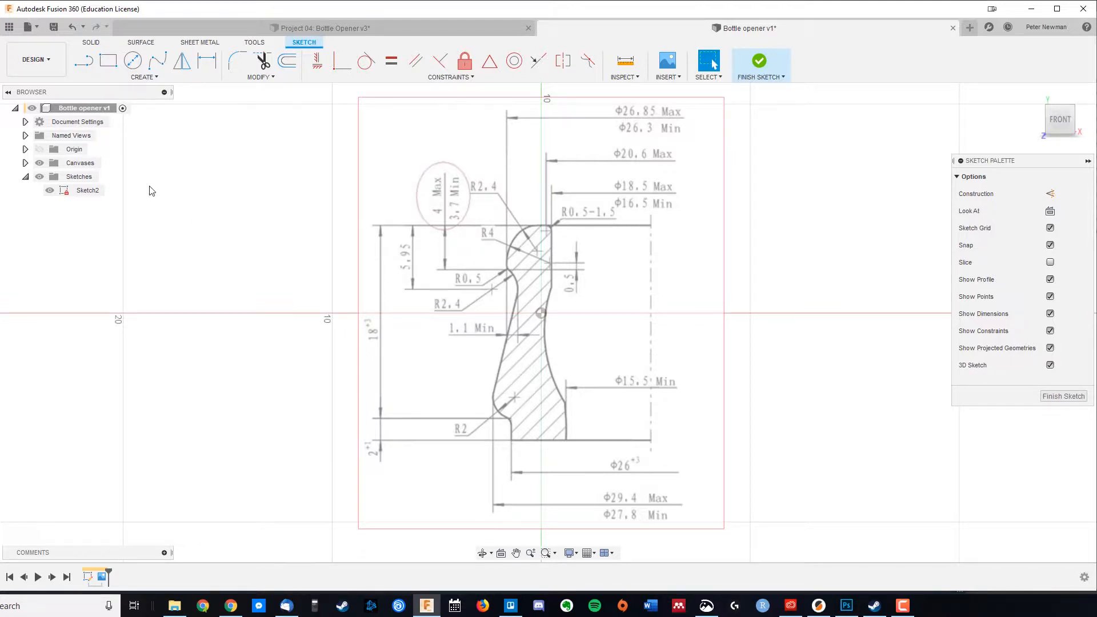
click(25, 163)
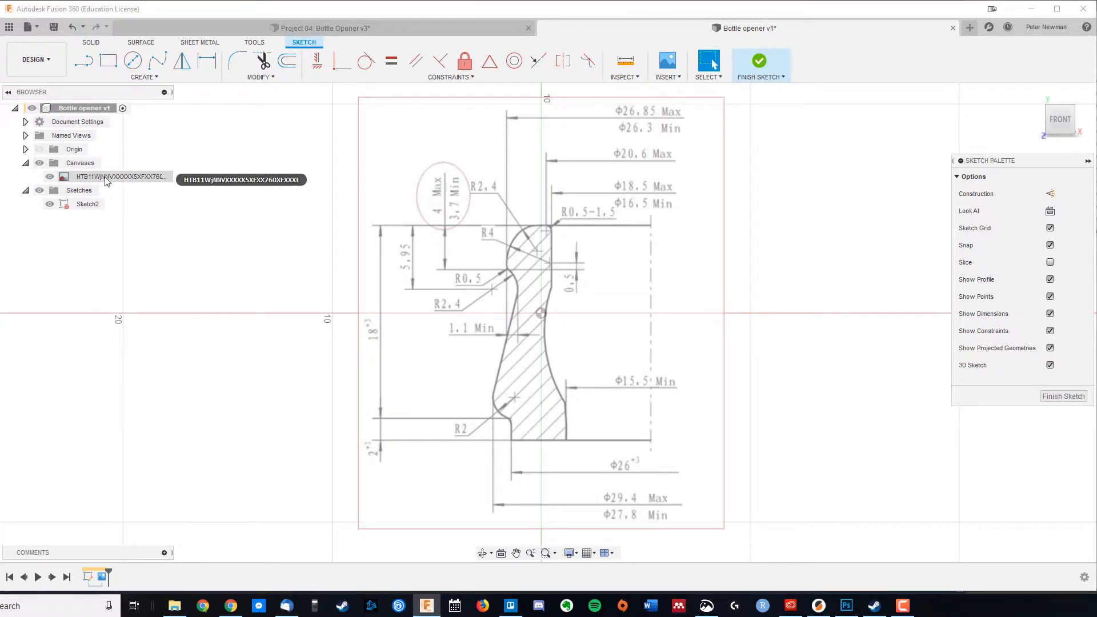
right_click(82, 179)
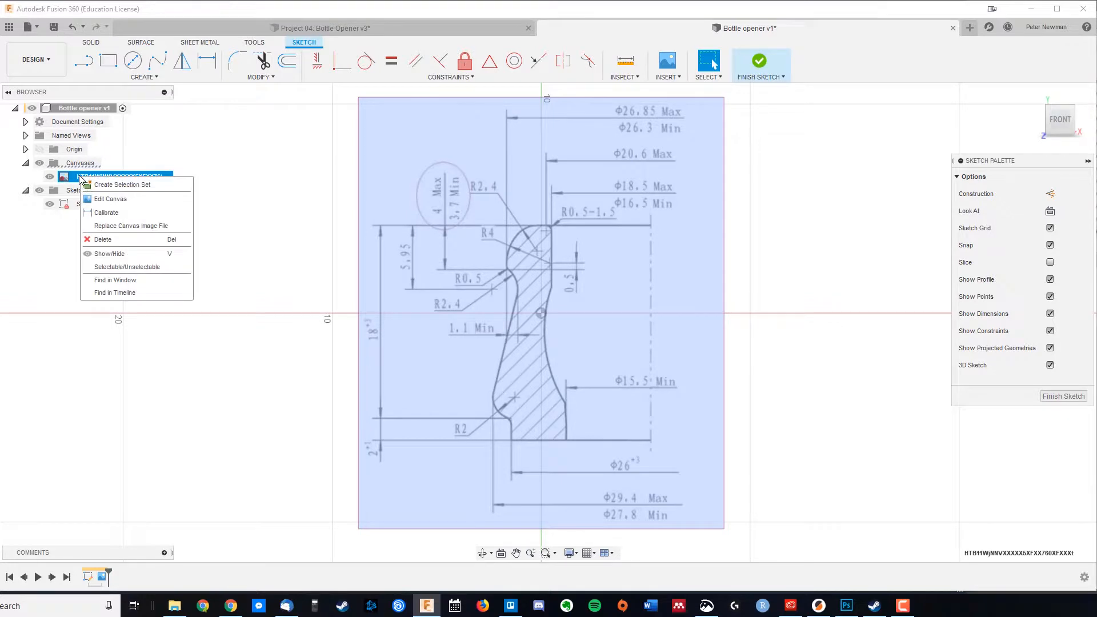
click(108, 214)
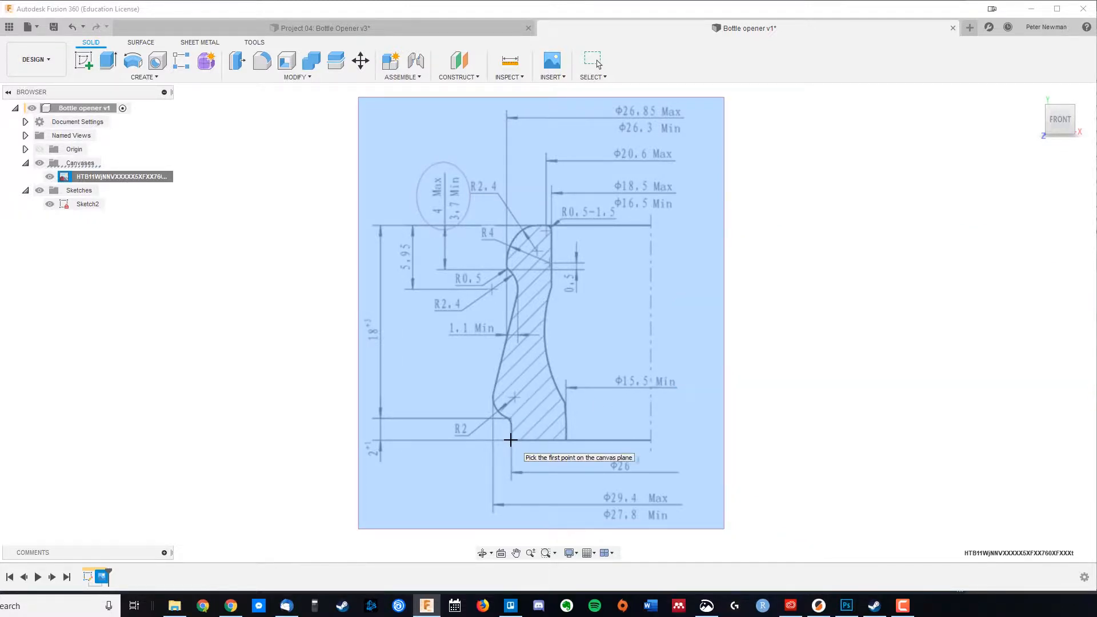
click(511, 440)
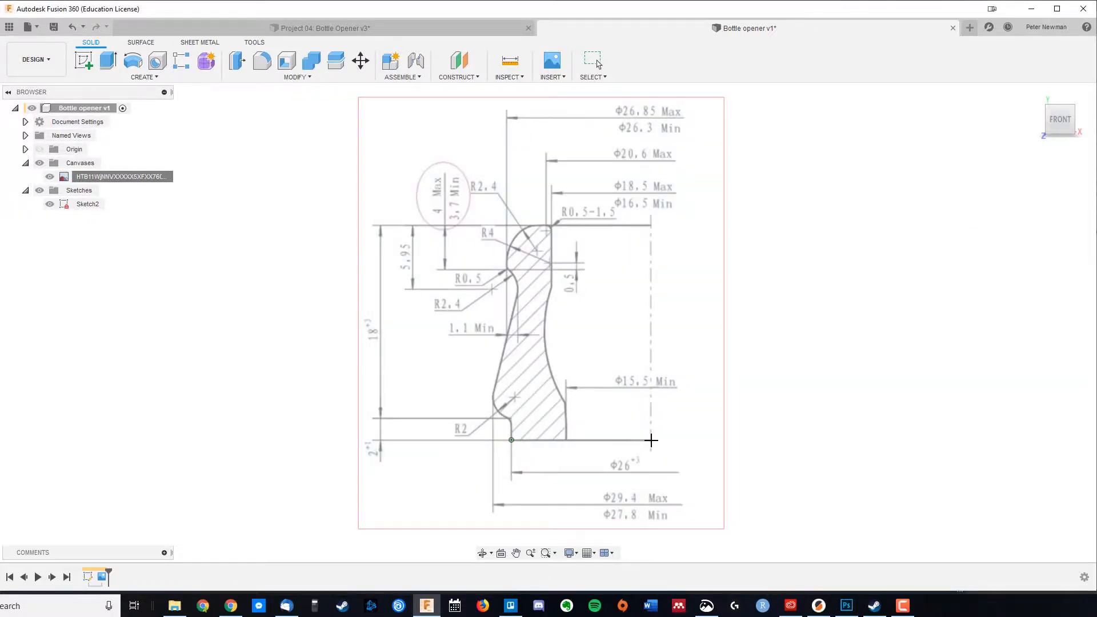
click(652, 440)
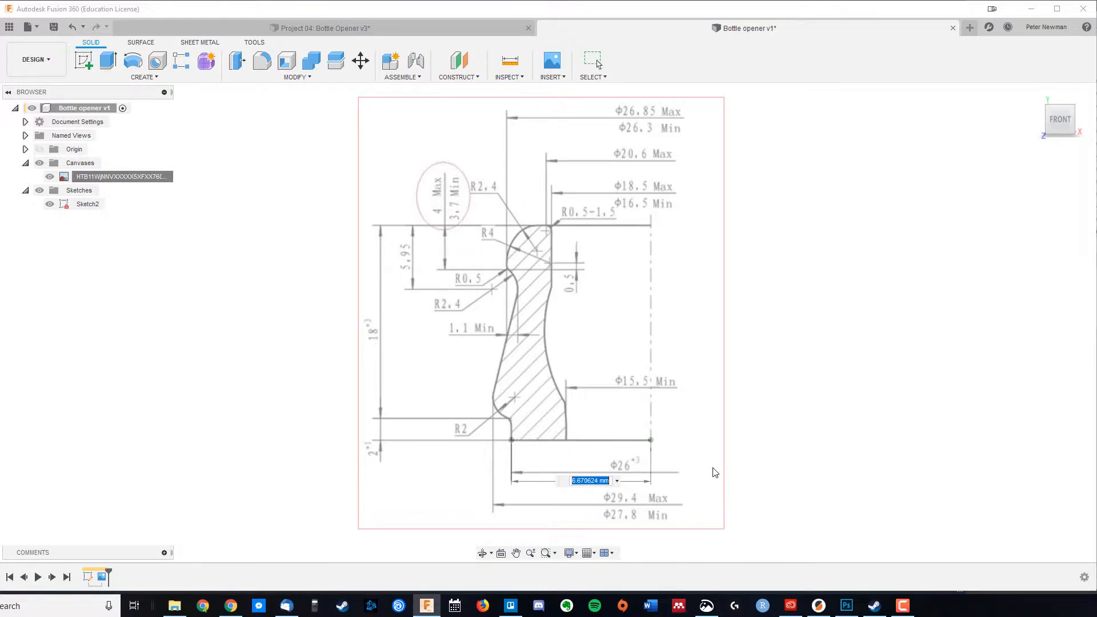
text(13)
key(Return)
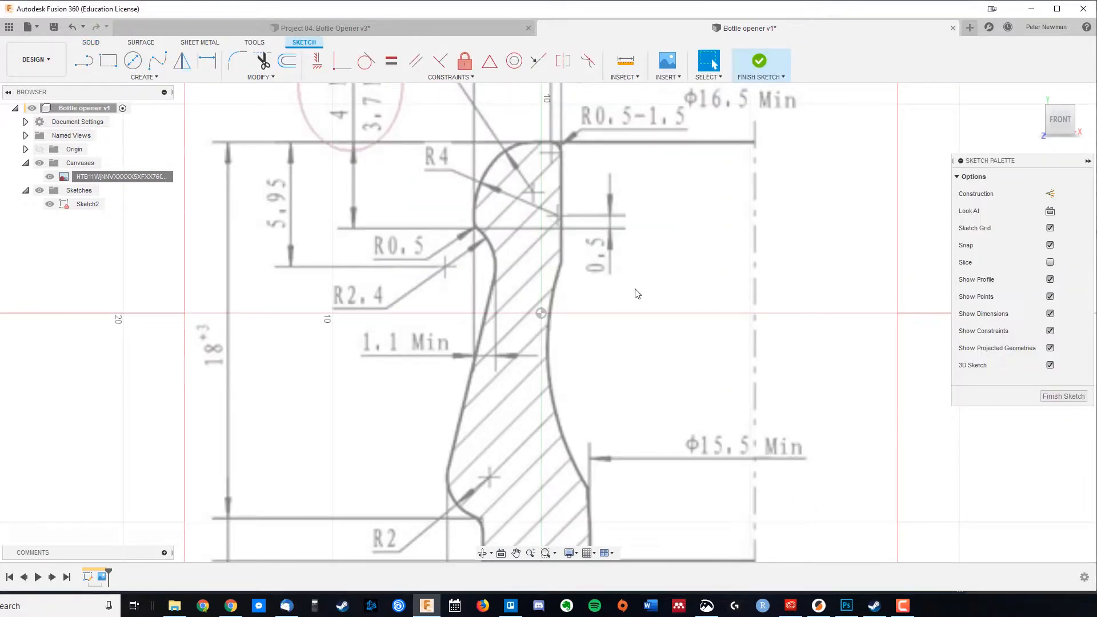
- Finish the current sketch and start a new one on the front XY plane
scroll(638, 294, down, 4)
scroll(692, 323, up, 1)
mouse_move(691, 324)
middle_down()
mouse_move(595, 299)
mouse_move(629, 299)
middle_up()
click(762, 65)
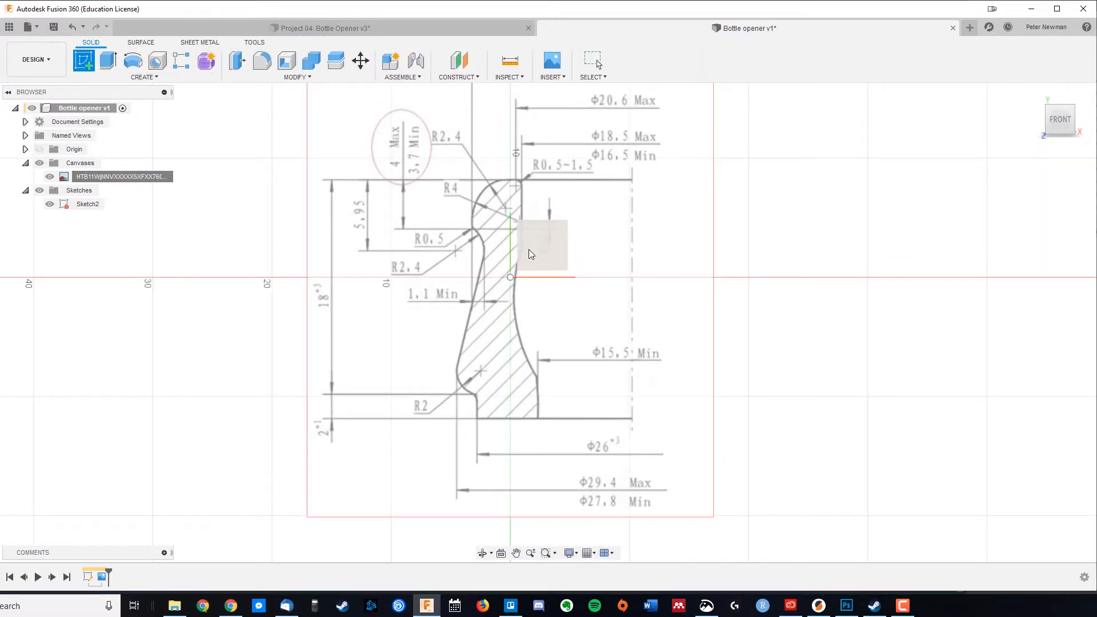
click(530, 251)
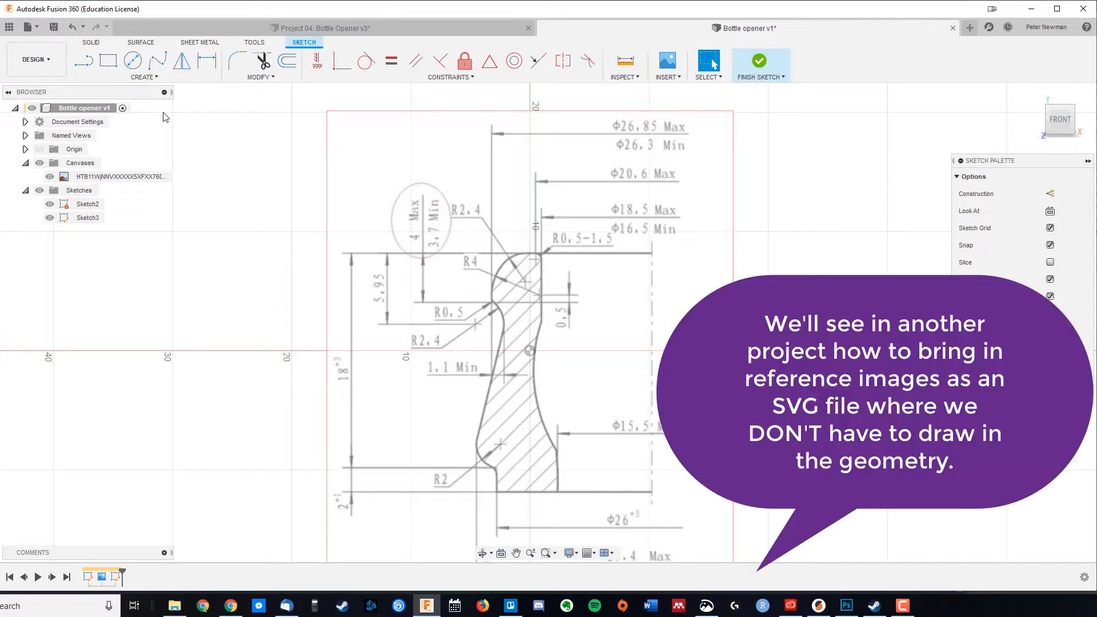
- Trace the base of the bottle-neck section with lines: the lower inner vertical edge, the bottom edge about 5 mm long, and the short outer vertical edge
key(l)
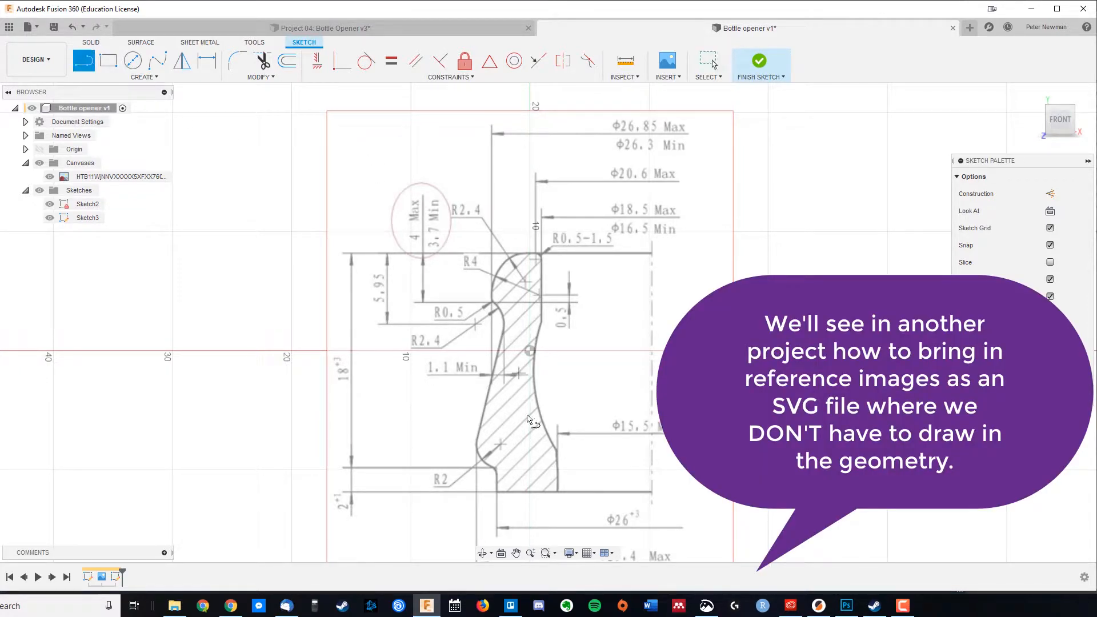
click(557, 451)
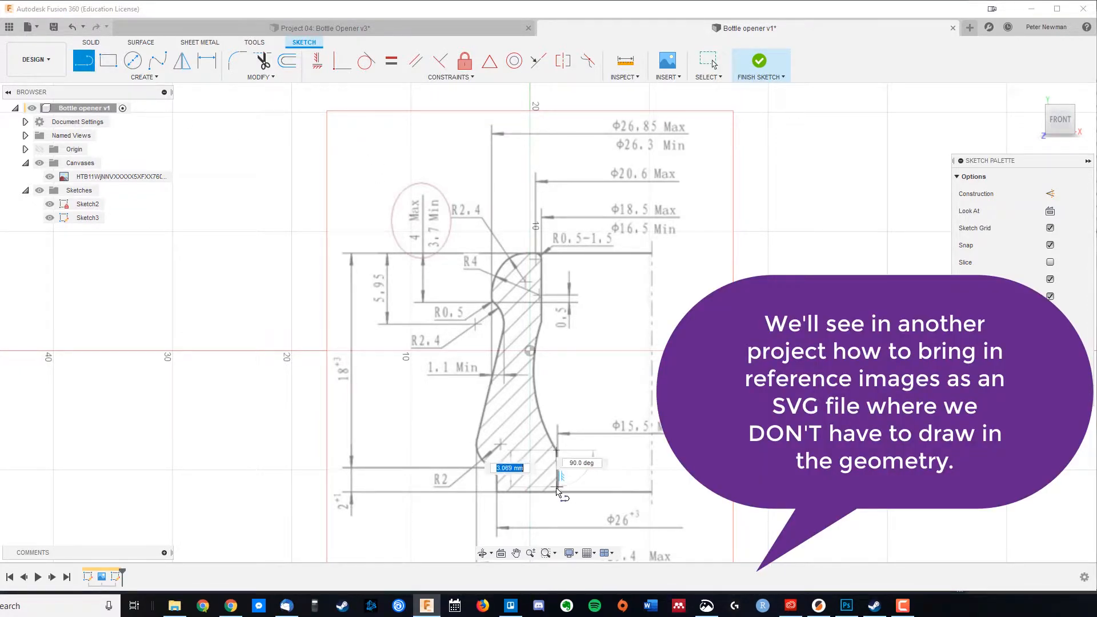
click(558, 491)
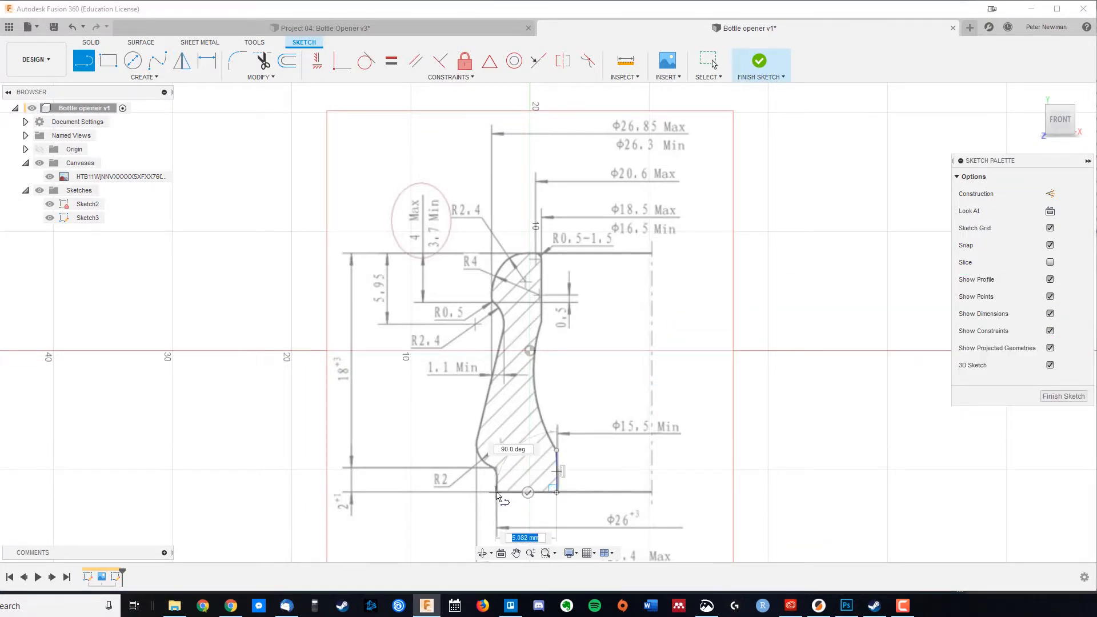
click(496, 491)
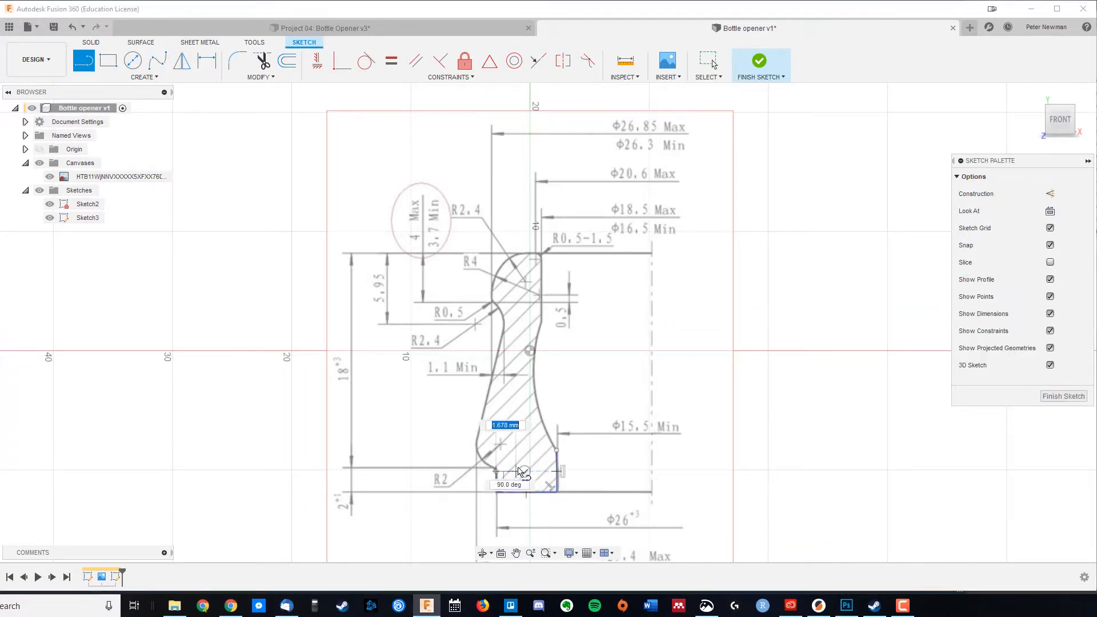
click(496, 471)
- Trace the slanted outer wall from the R2 bulge up to the neck, and the short horizontal line along the rim's top
click(476, 444)
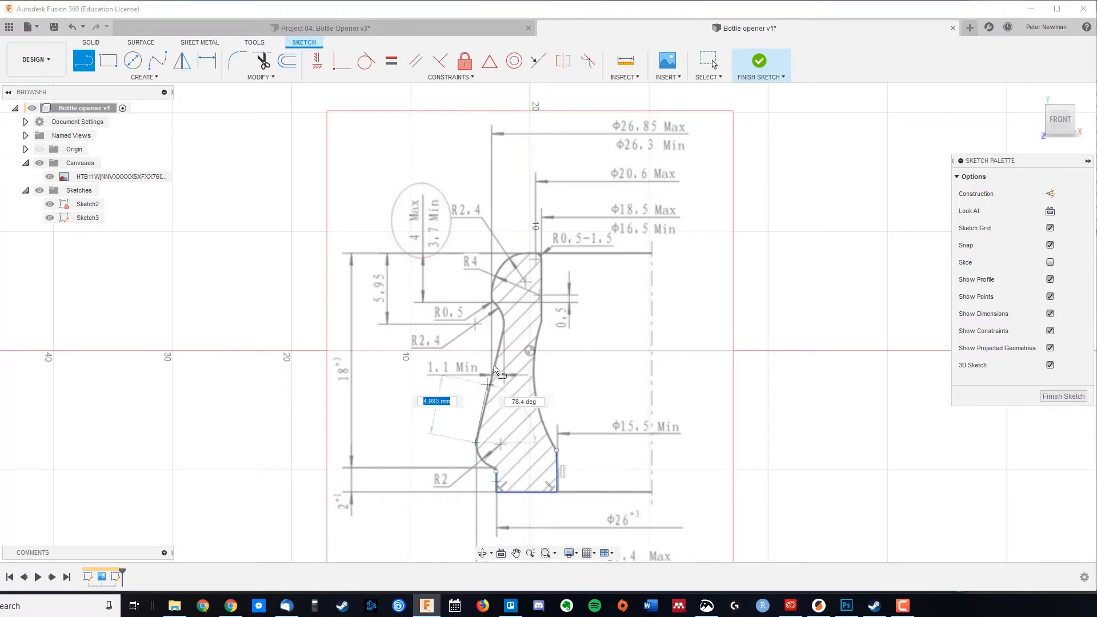
click(503, 325)
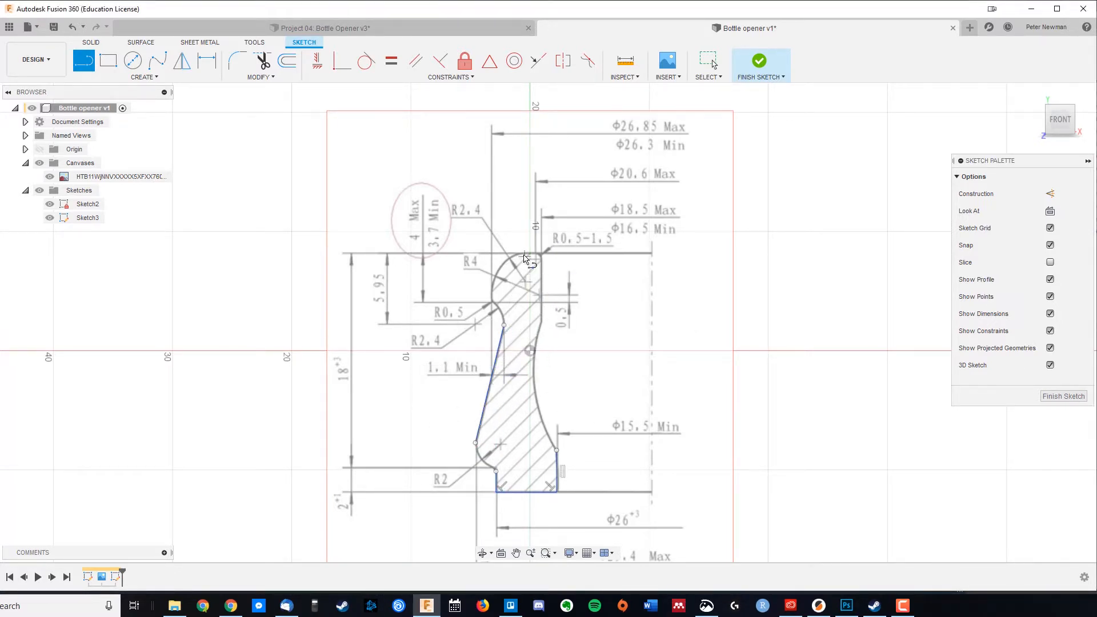
click(526, 255)
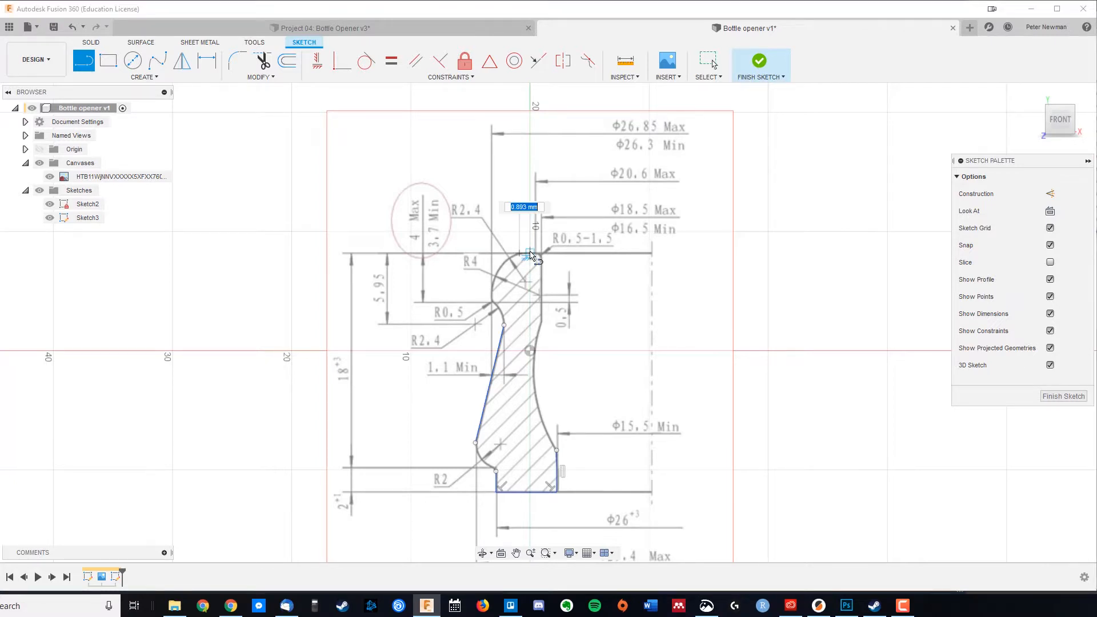
click(535, 253)
key(Escape)
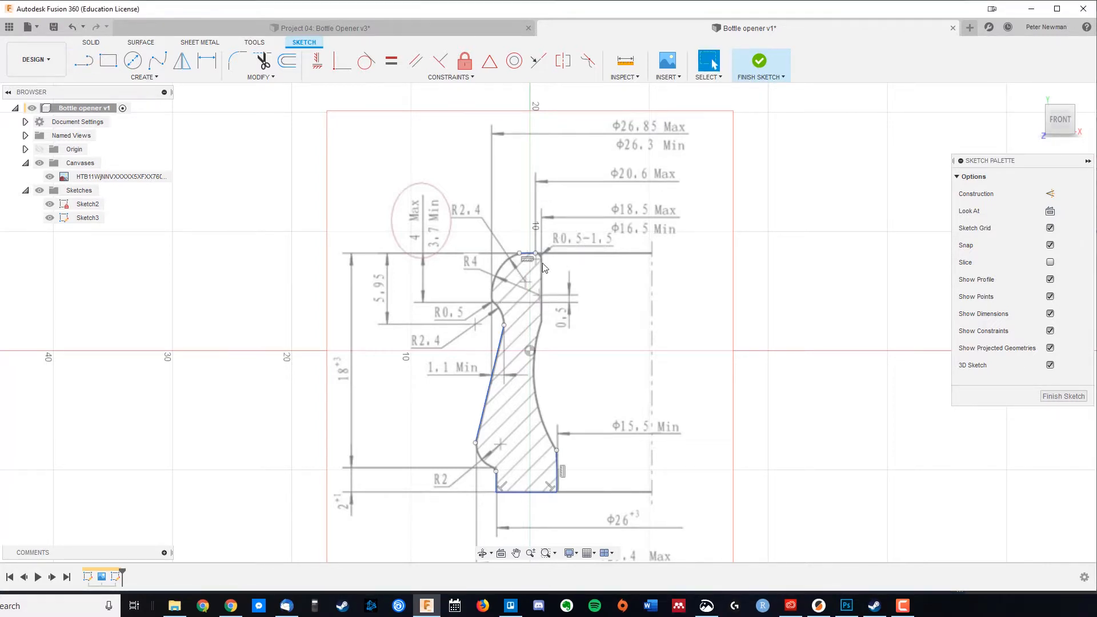
- Trace the straight upper part of the inner wall with a vertical line about 5 mm long
key(l)
click(541, 258)
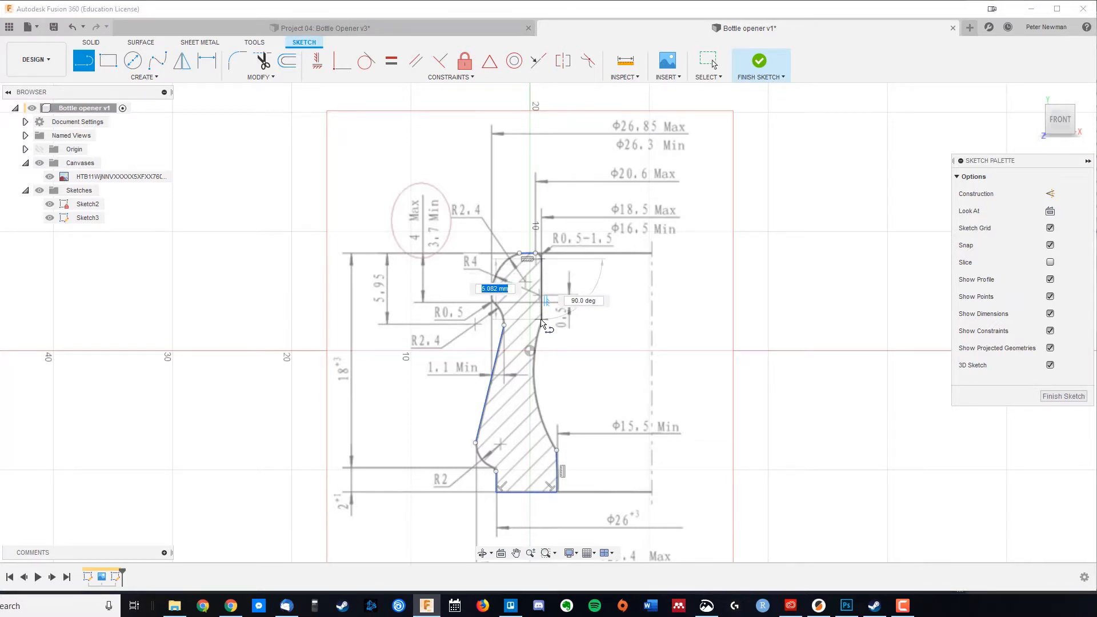
click(541, 318)
key(Escape)
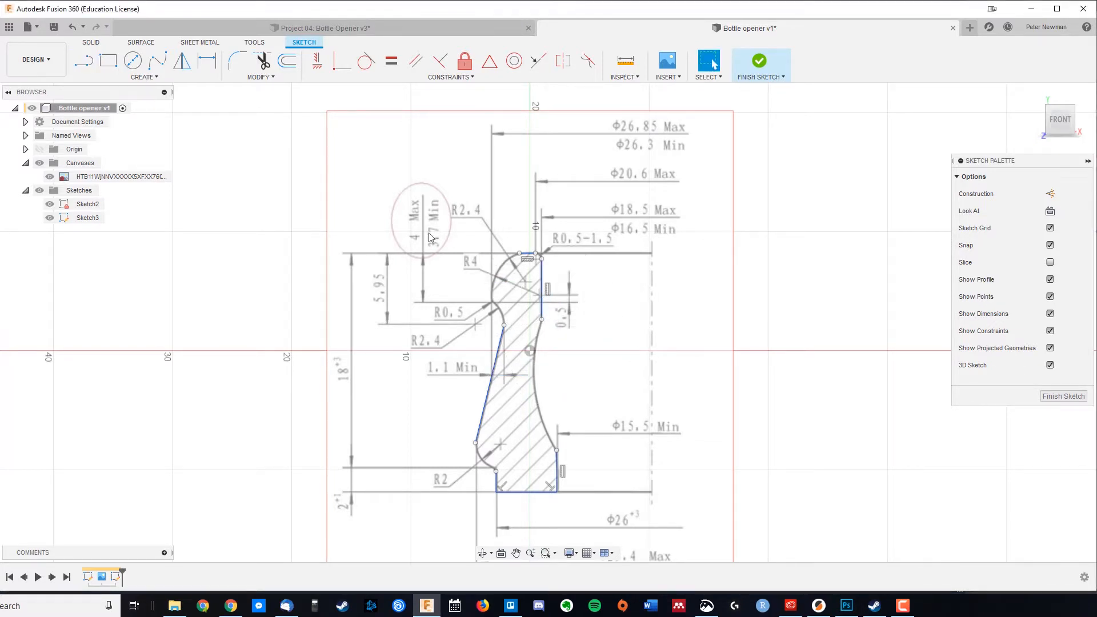
- Trace the R2 bulge with a 3-point arc between the base's short vertical edge and the slanted outer wall
click(156, 78)
mouse_move(154, 129)
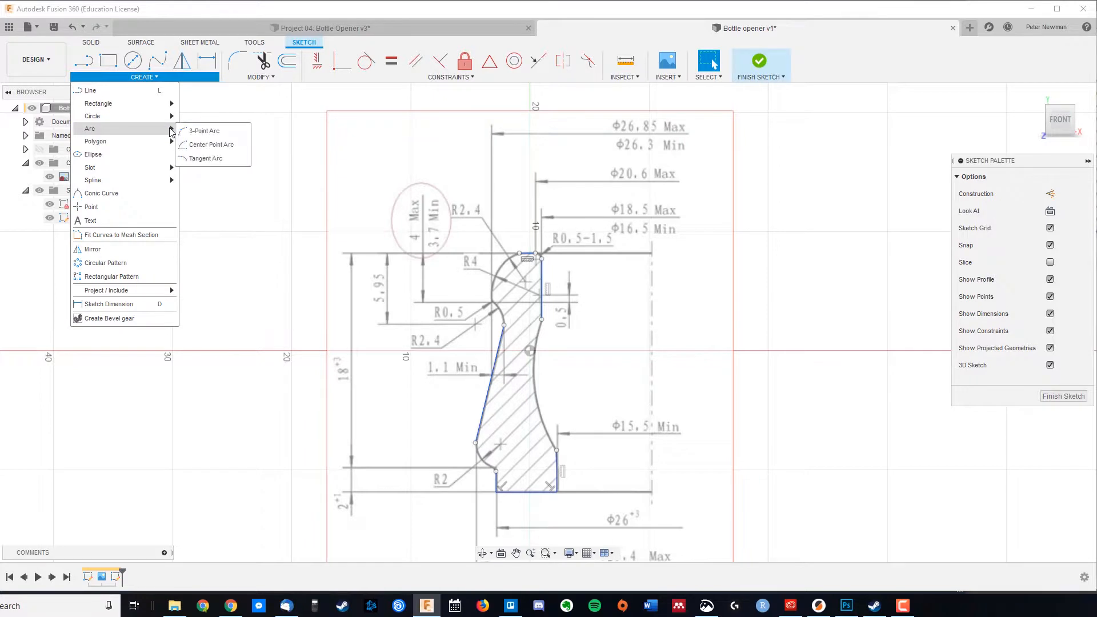
click(195, 129)
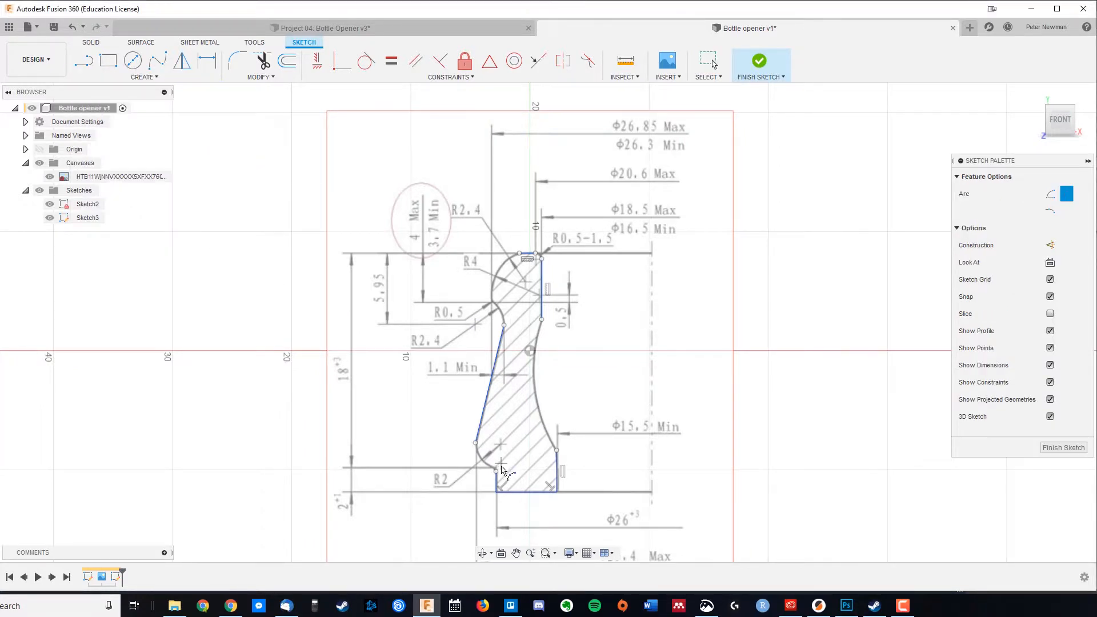
click(496, 471)
click(475, 444)
scroll(484, 464, up, 5)
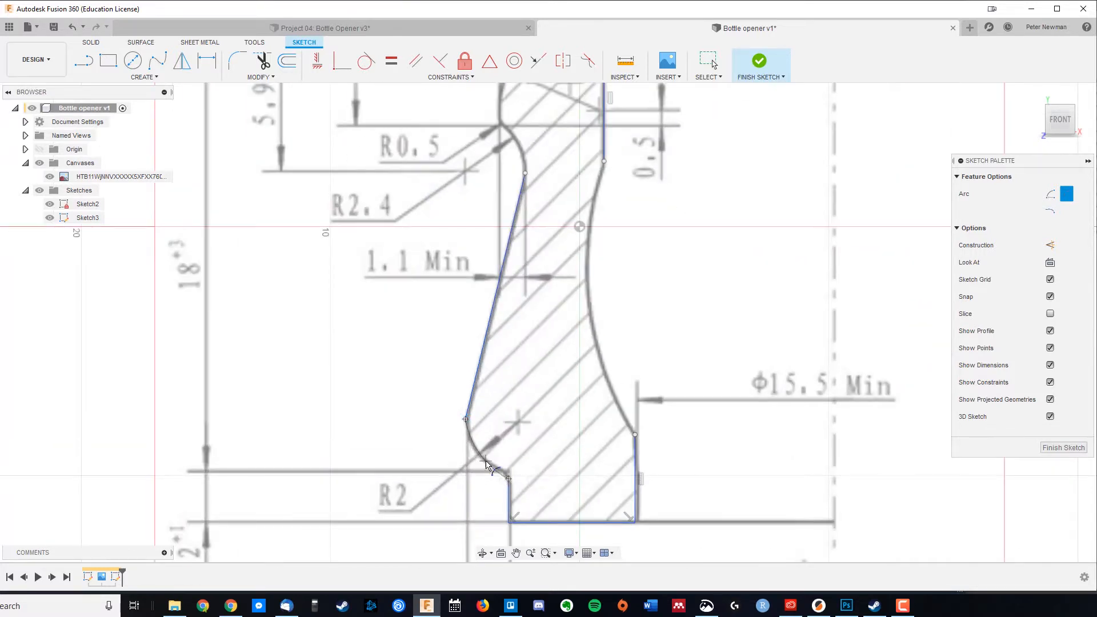
click(485, 463)
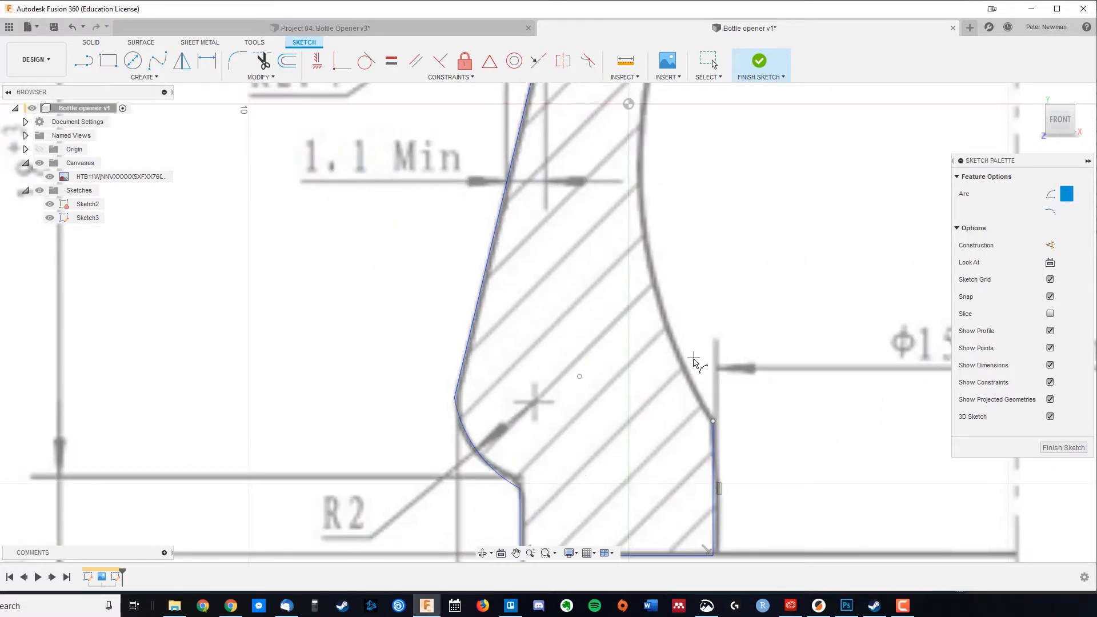
- Trace the concave inner wall with a 3-point arc from the lower vertical edge up to the straight upper wall
click(713, 421)
scroll(722, 282, up, 1)
middle_drag(715, 272, 664, 442)
click(605, 144)
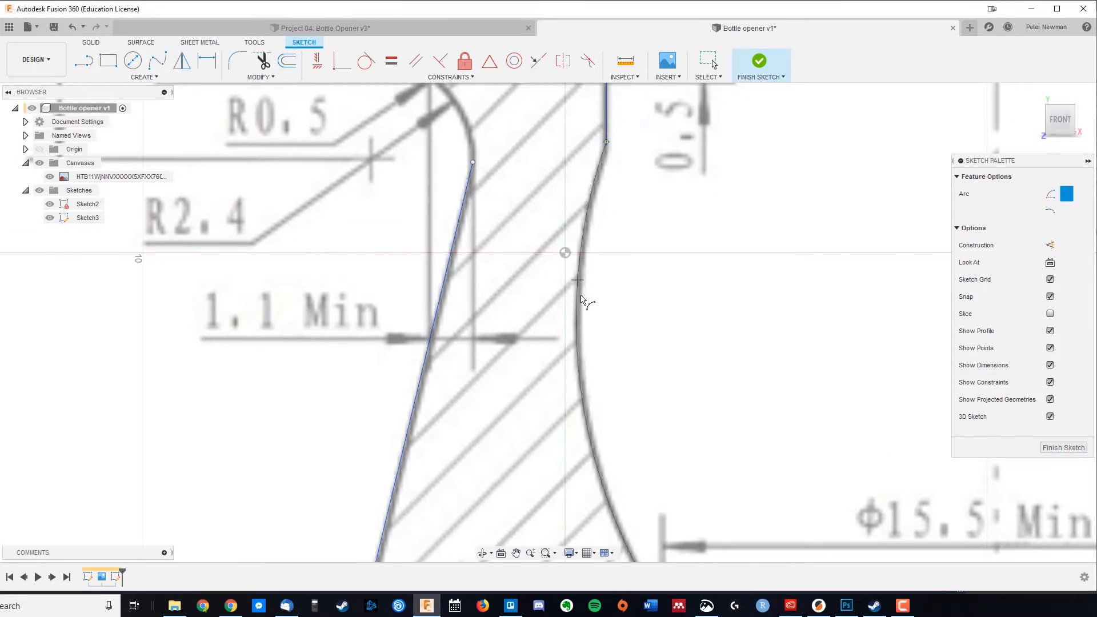
click(584, 401)
scroll(563, 177, down, 3)
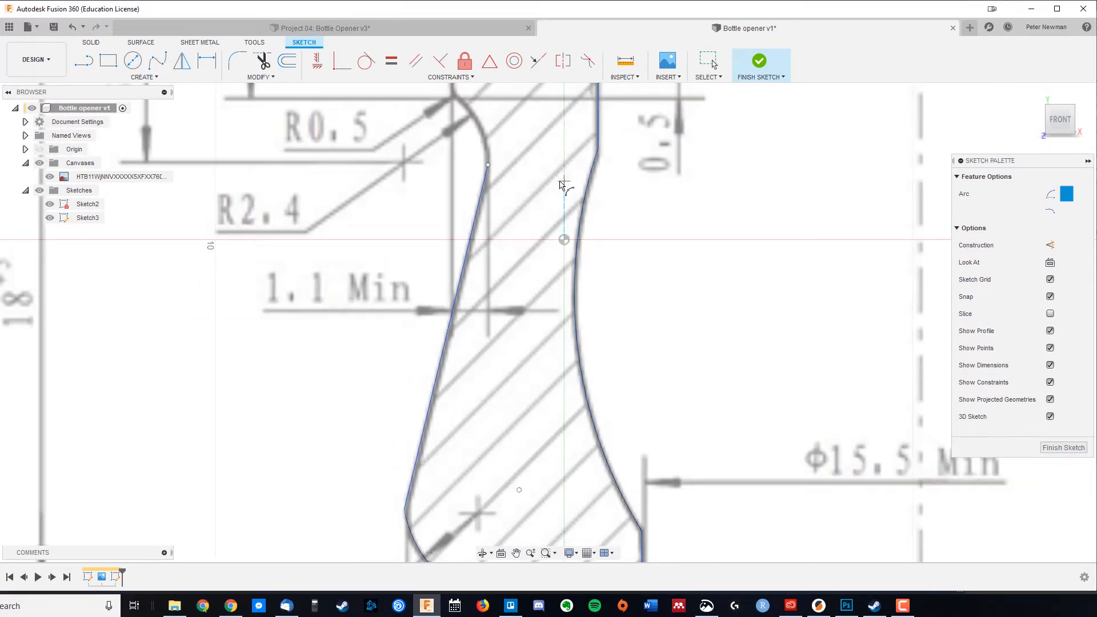
- Trace the R2.4 curve under the lip with a 3-point arc from the slanted wall's upper end to the R0.5 corner
middle_drag(559, 157, 552, 331)
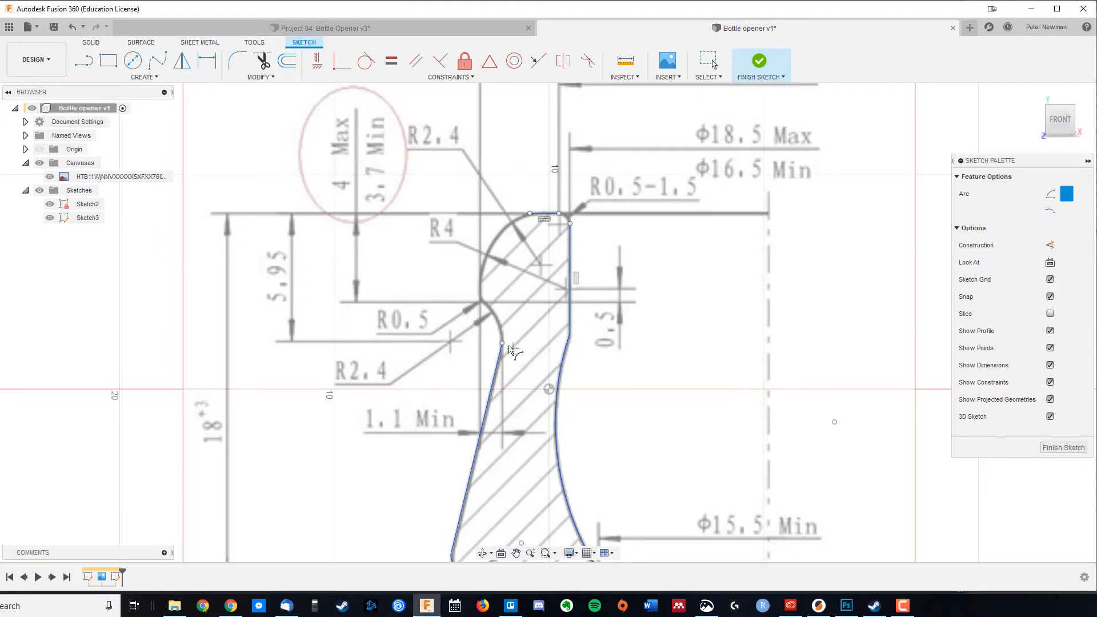
click(502, 344)
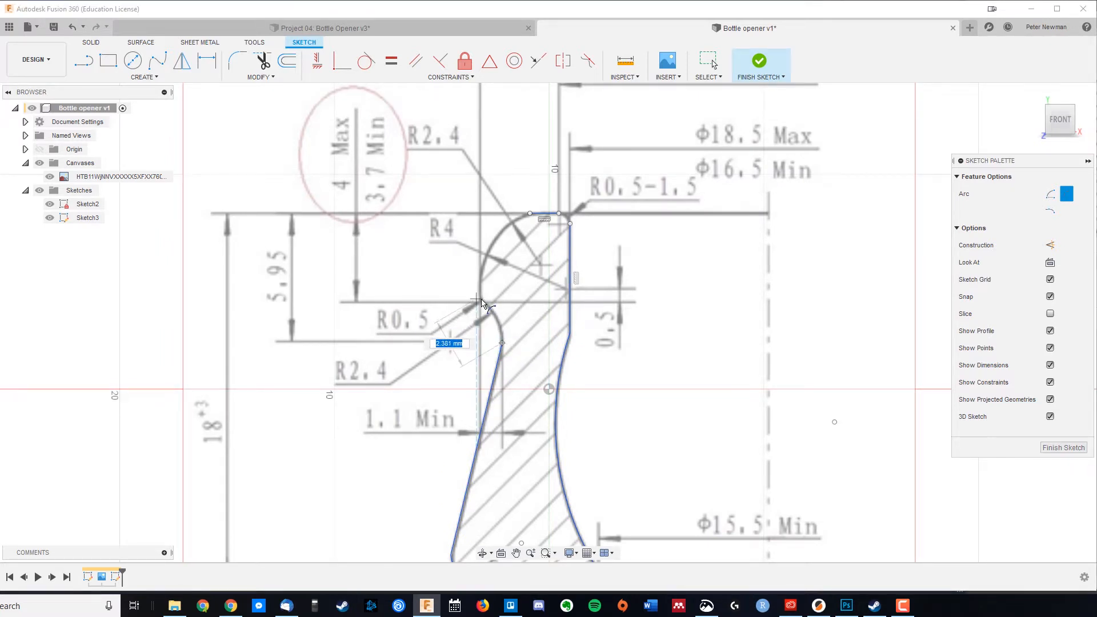
scroll(481, 304, up, 4)
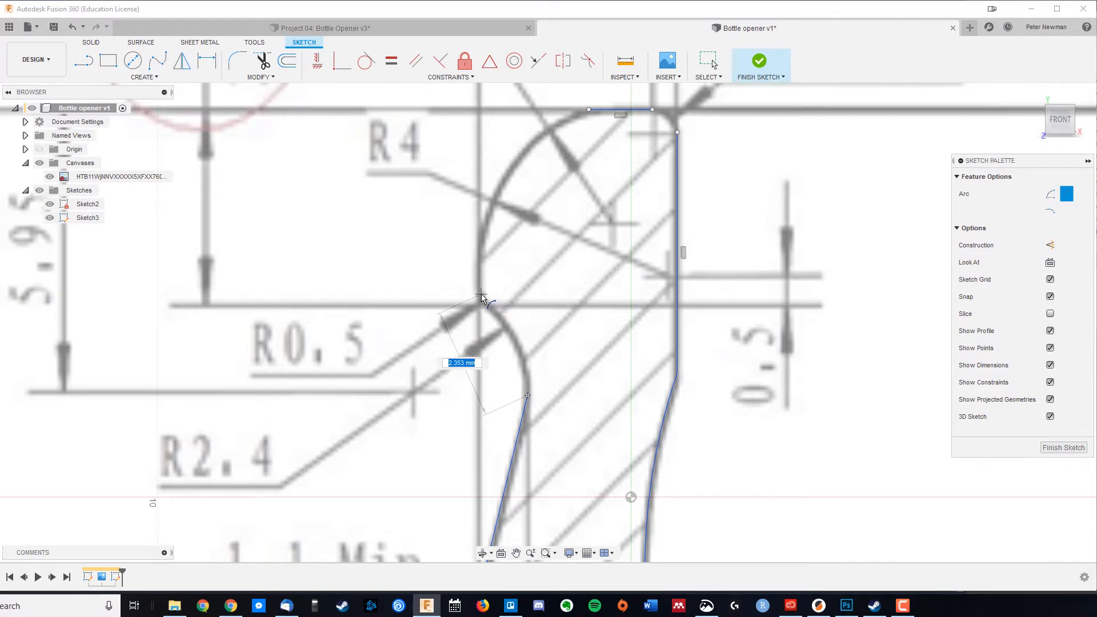
click(482, 302)
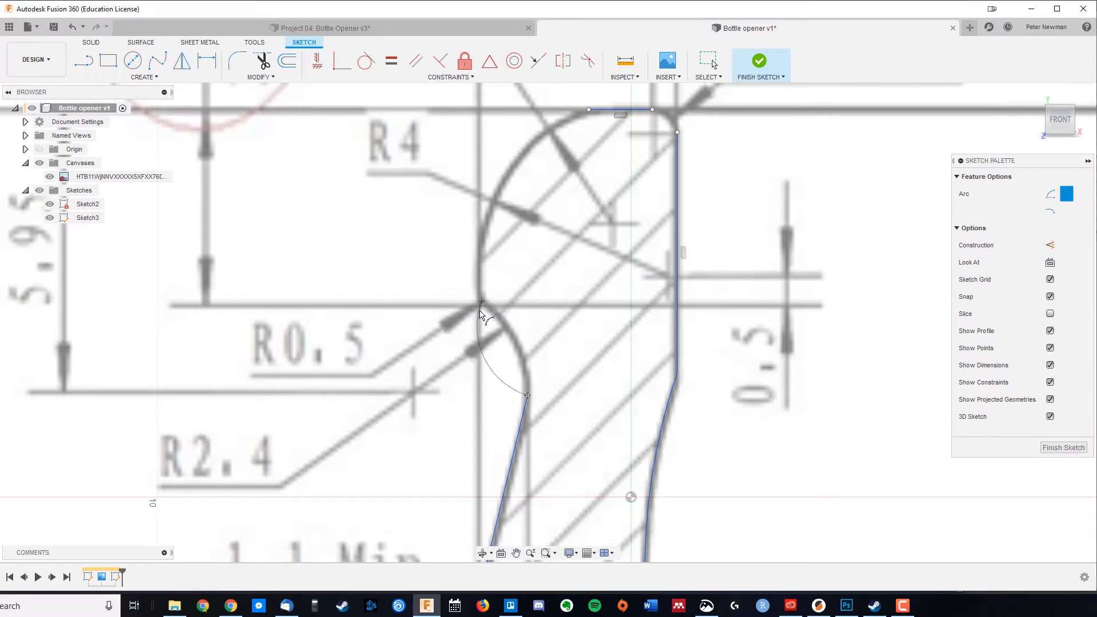
click(510, 333)
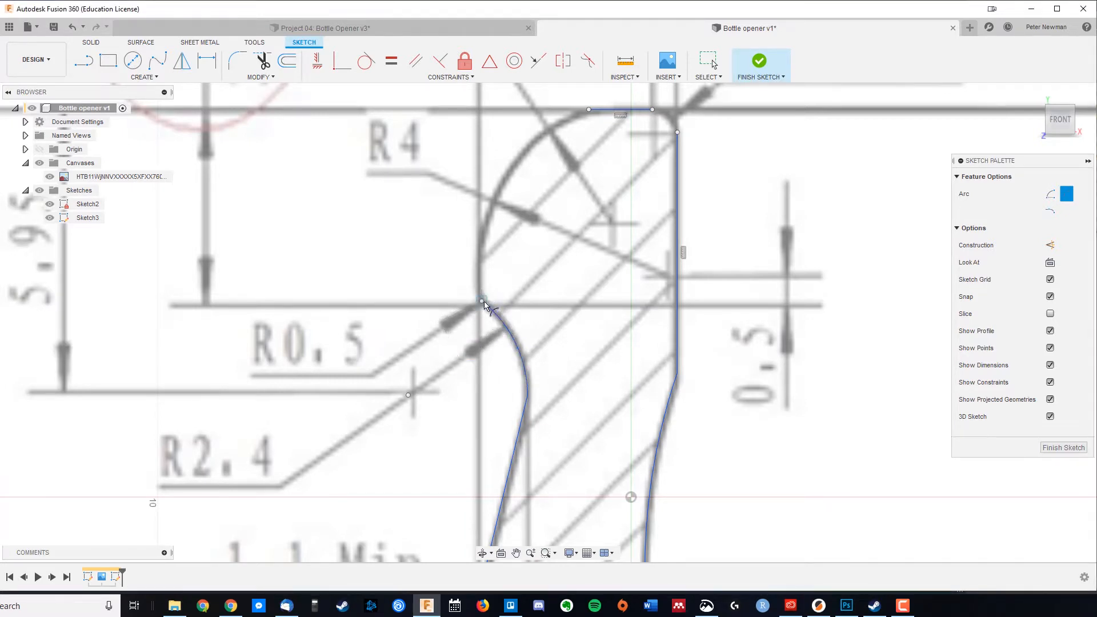
- Close the profile with 3-point arcs along the outer R4 lip curve and the small inner rim corner
click(482, 301)
click(589, 109)
click(505, 186)
click(653, 112)
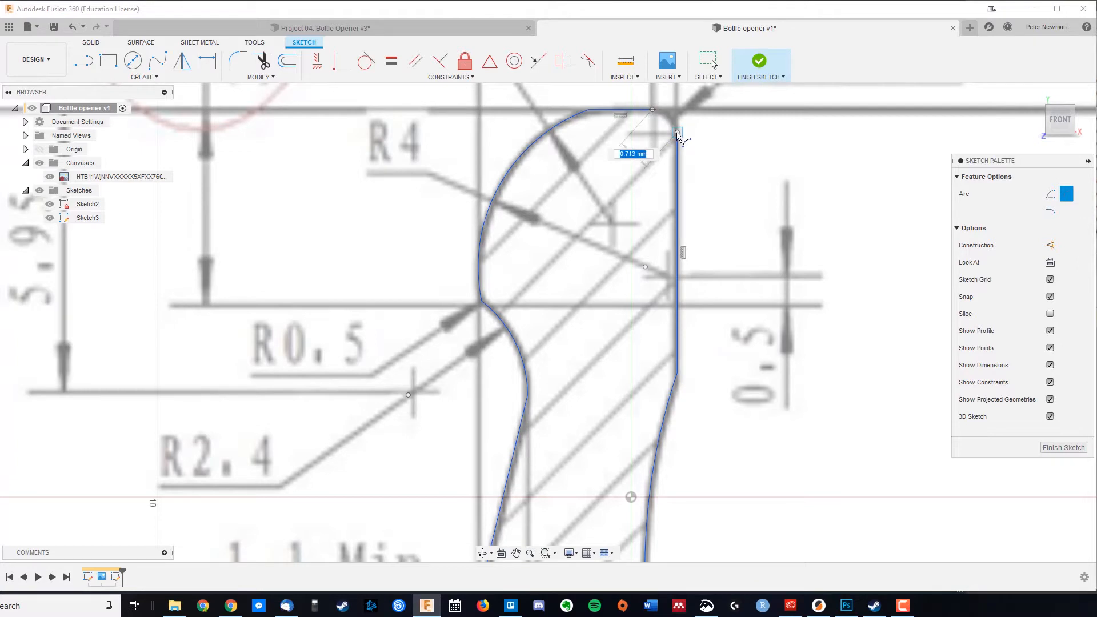
click(677, 130)
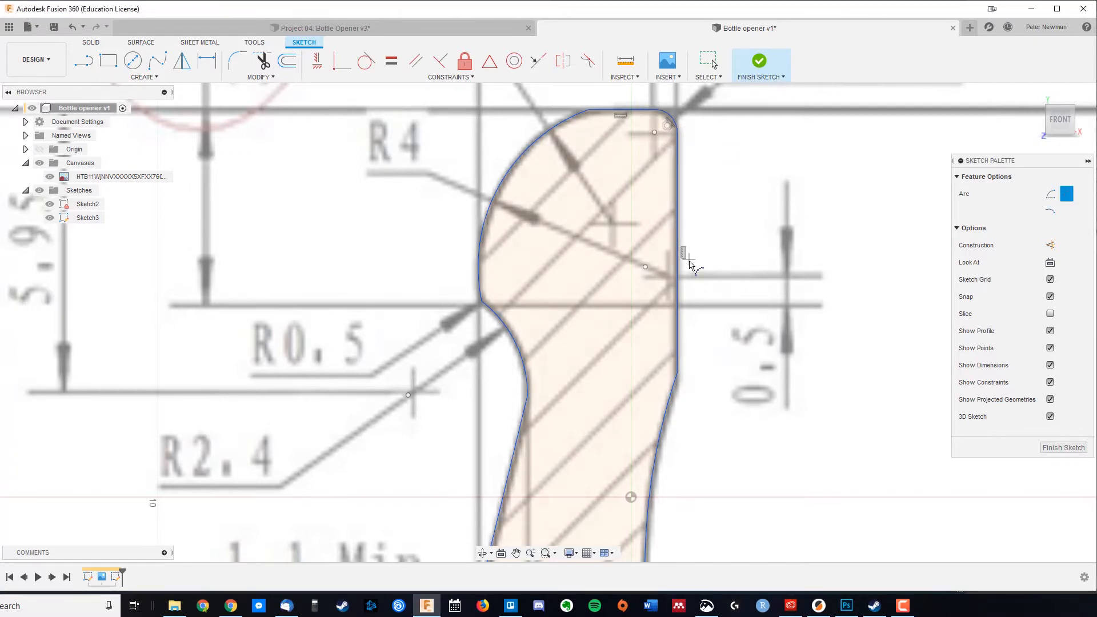
- Draw a vertical construction line along the bottle's centreline from above the rim to the base level, and finish the sketch
scroll(685, 269, down, 5)
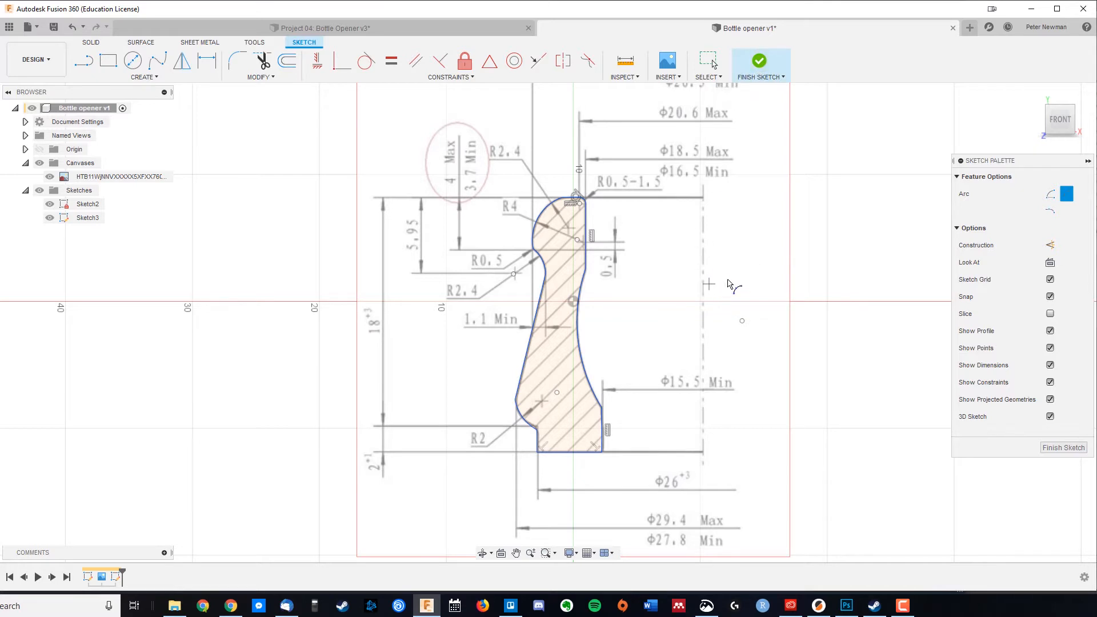
key(l)
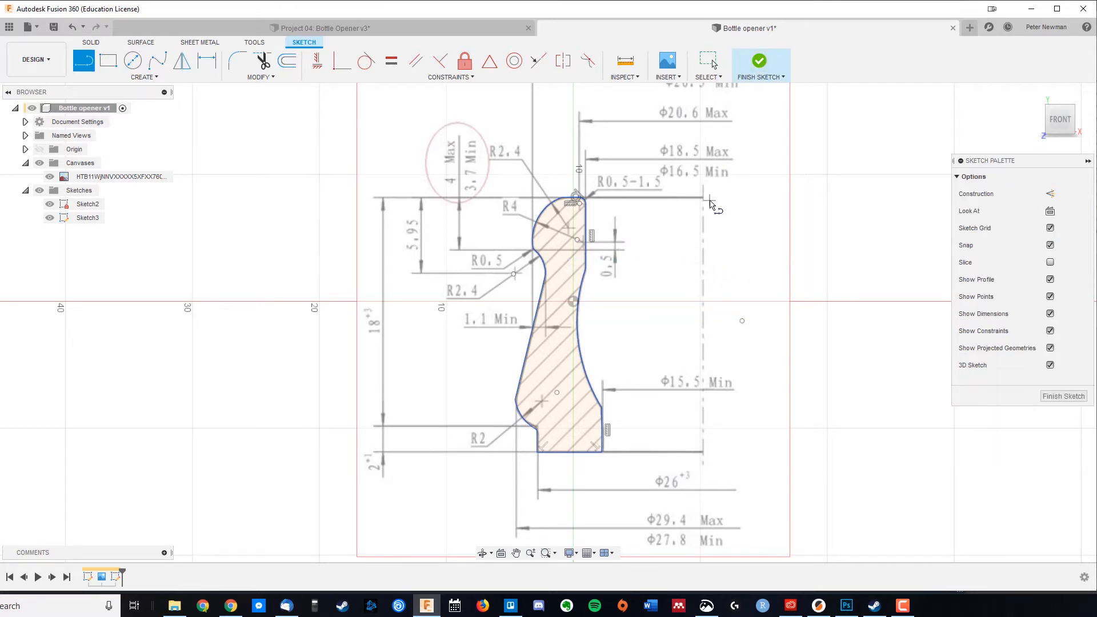
key(x)
click(703, 189)
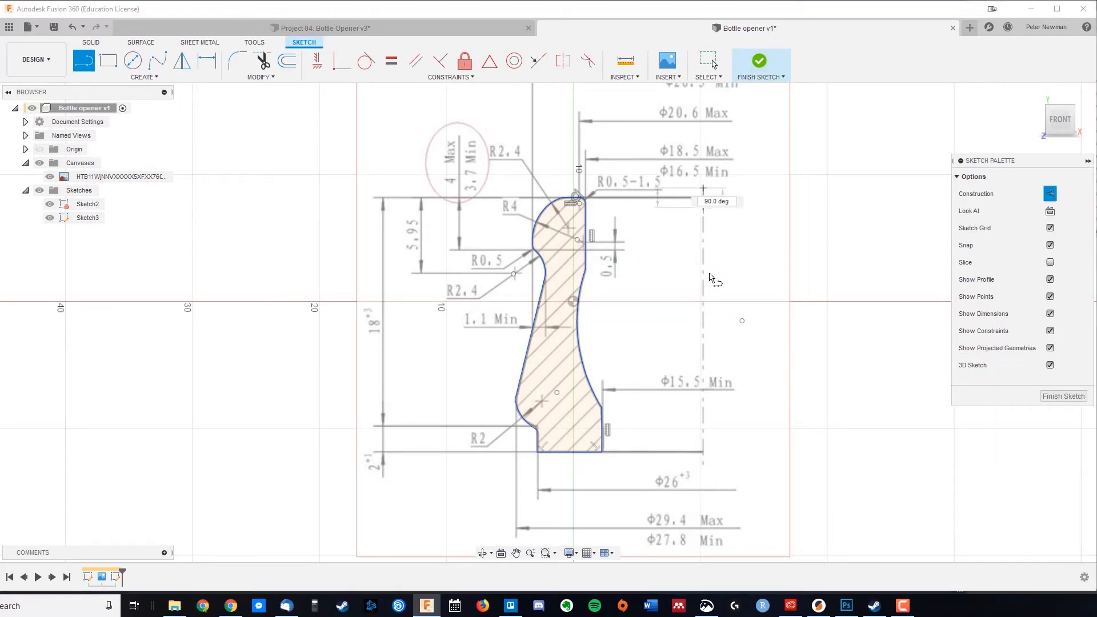
click(704, 451)
key(Escape)
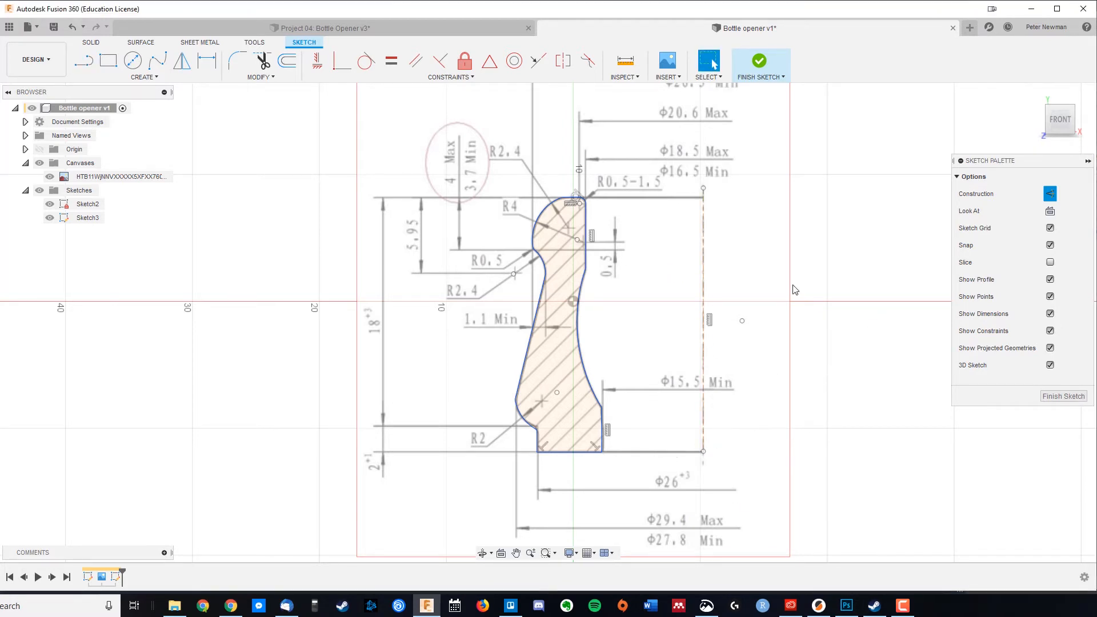
middle_drag(794, 284, 648, 303)
scroll(648, 302, up, 1)
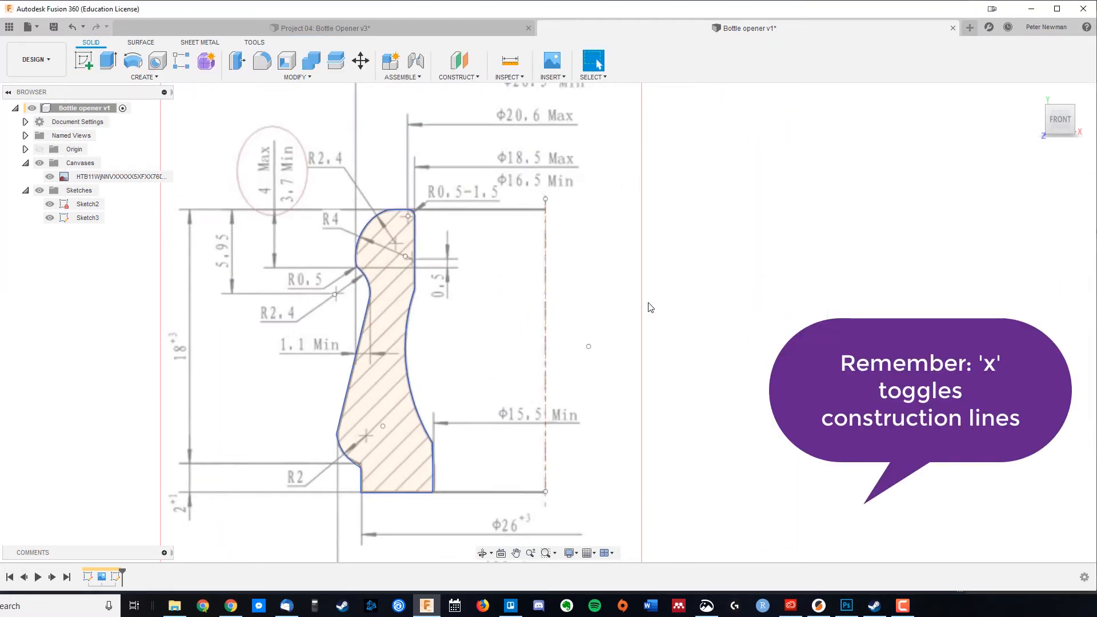
- Revolve the bottle-neck profile about the construction centreline as a new body
scroll(593, 304, down, 3)
scroll(568, 314, up, 1)
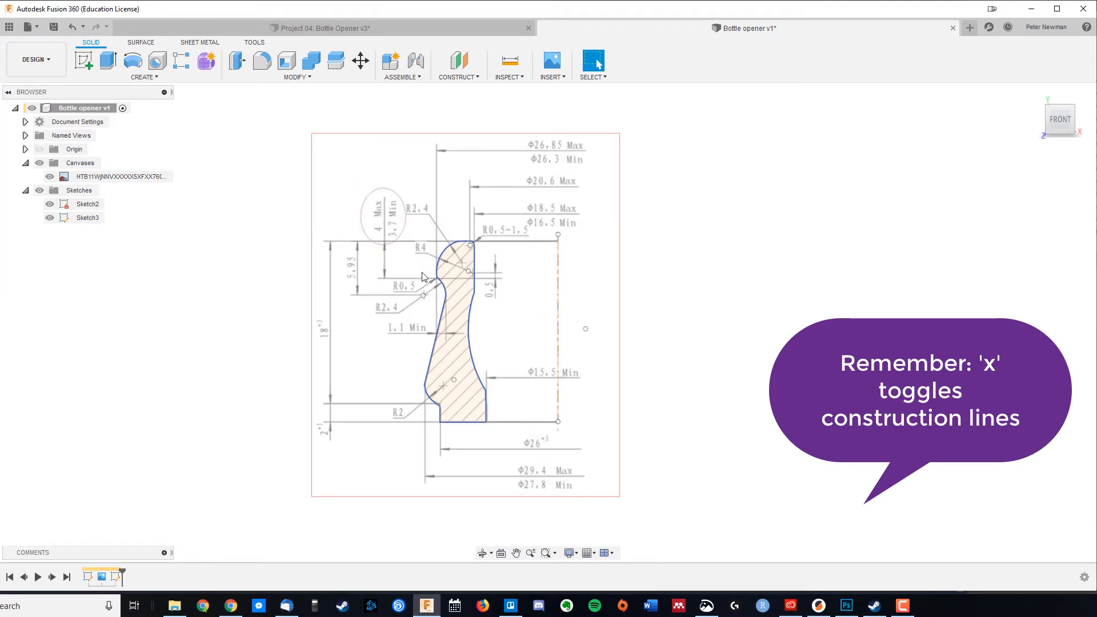
click(463, 348)
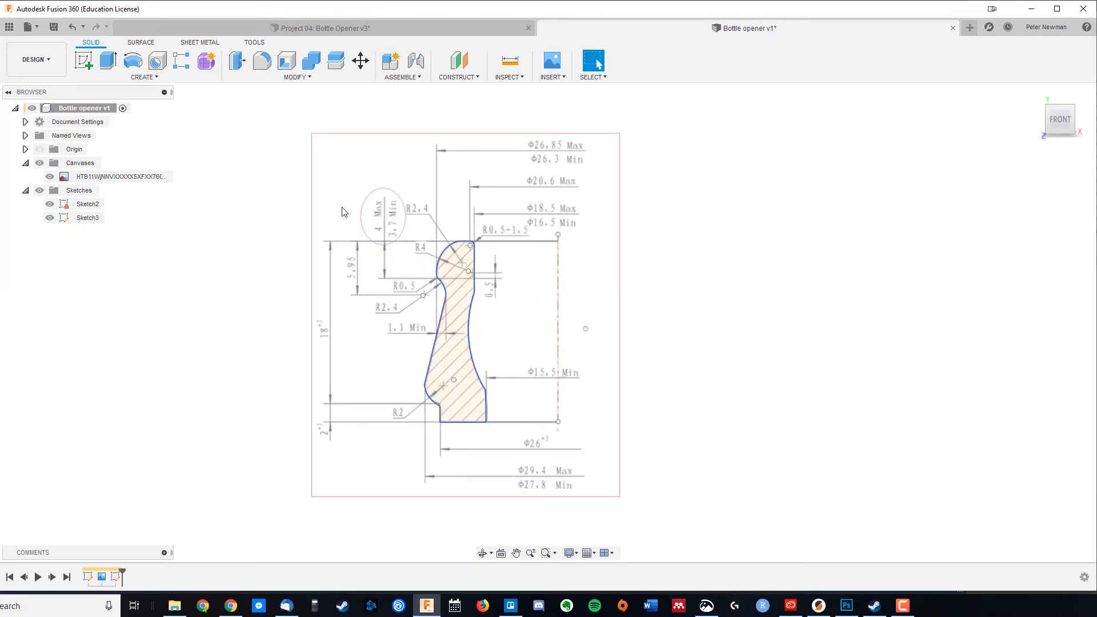
click(154, 78)
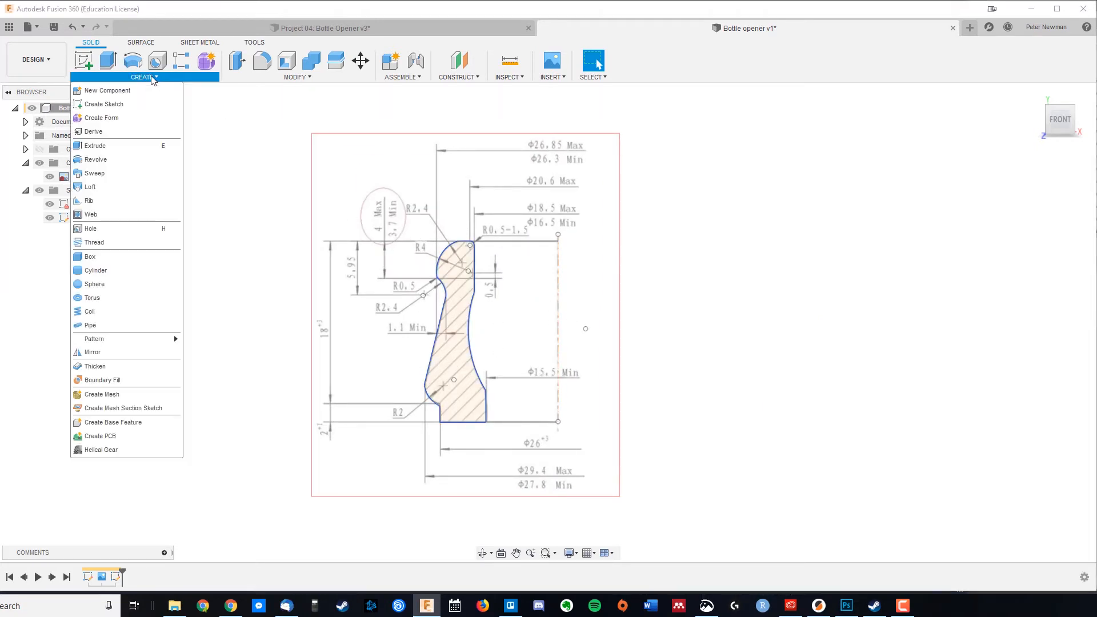
click(107, 158)
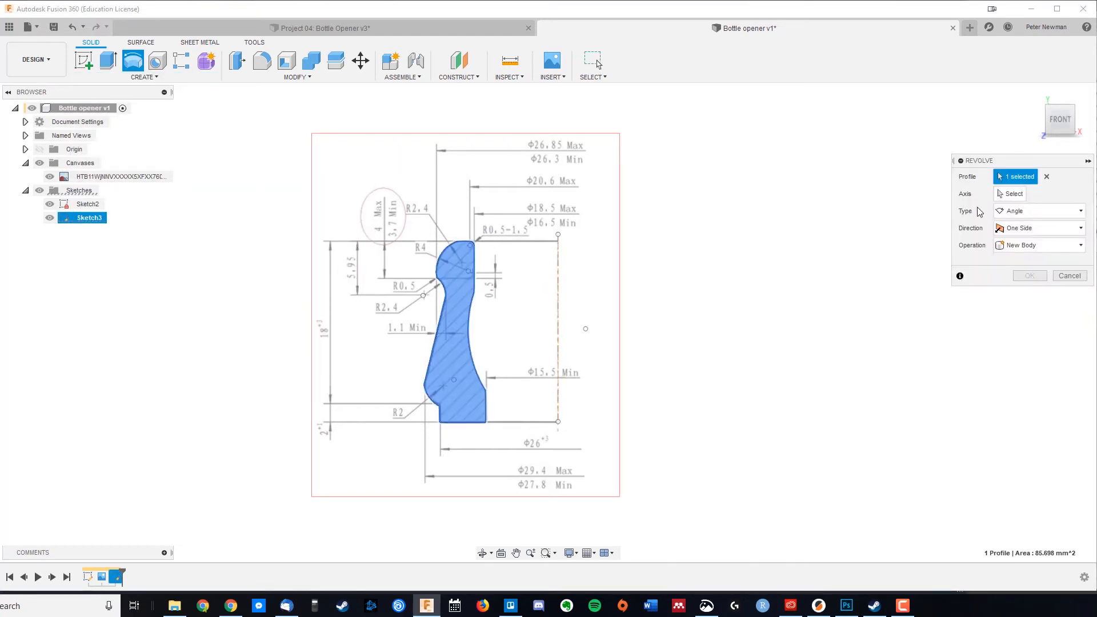
click(1001, 195)
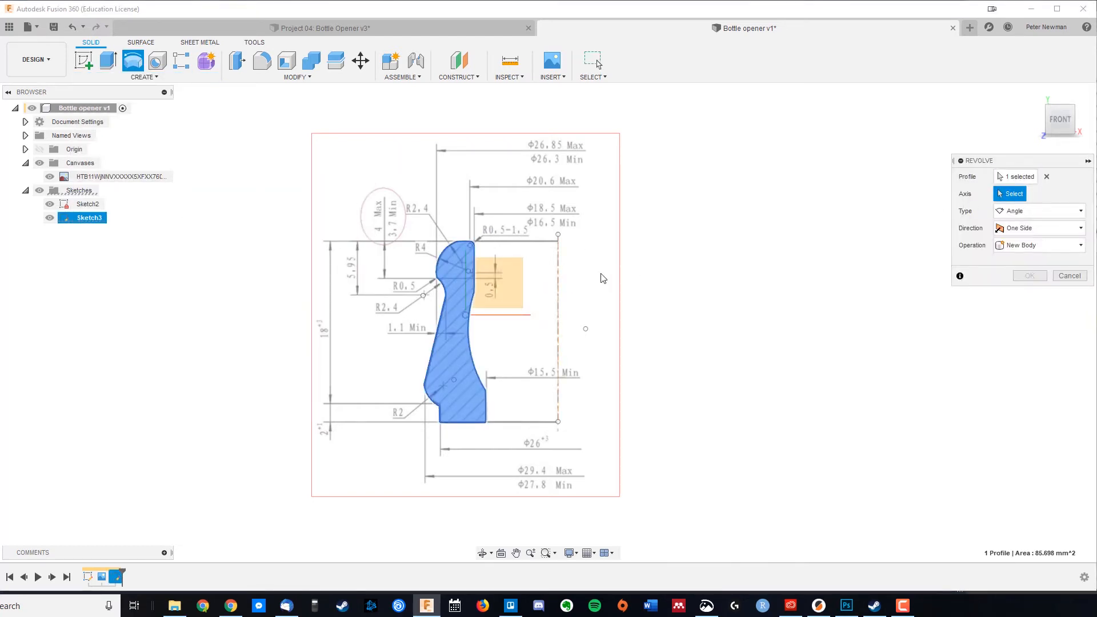
click(558, 299)
click(1011, 293)
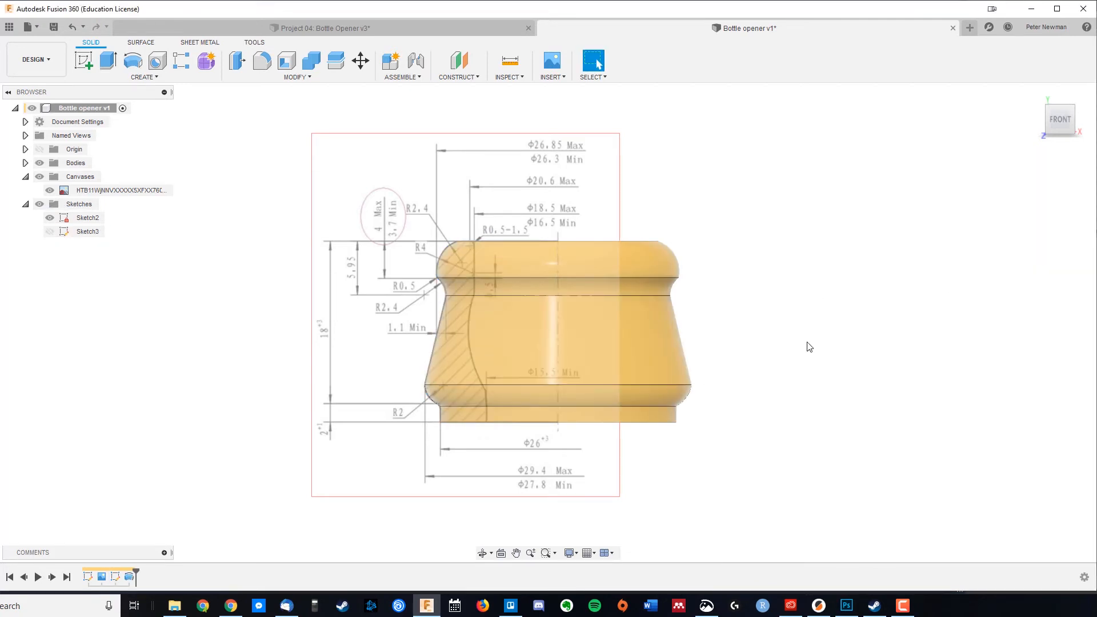
- Hide the reference canvas
scroll(805, 345, down, 3)
mouse_move(823, 343)
shift+middle_down()
mouse_move(825, 331)
mouse_move(825, 360)
mouse_move(830, 326)
shift+middle_up()
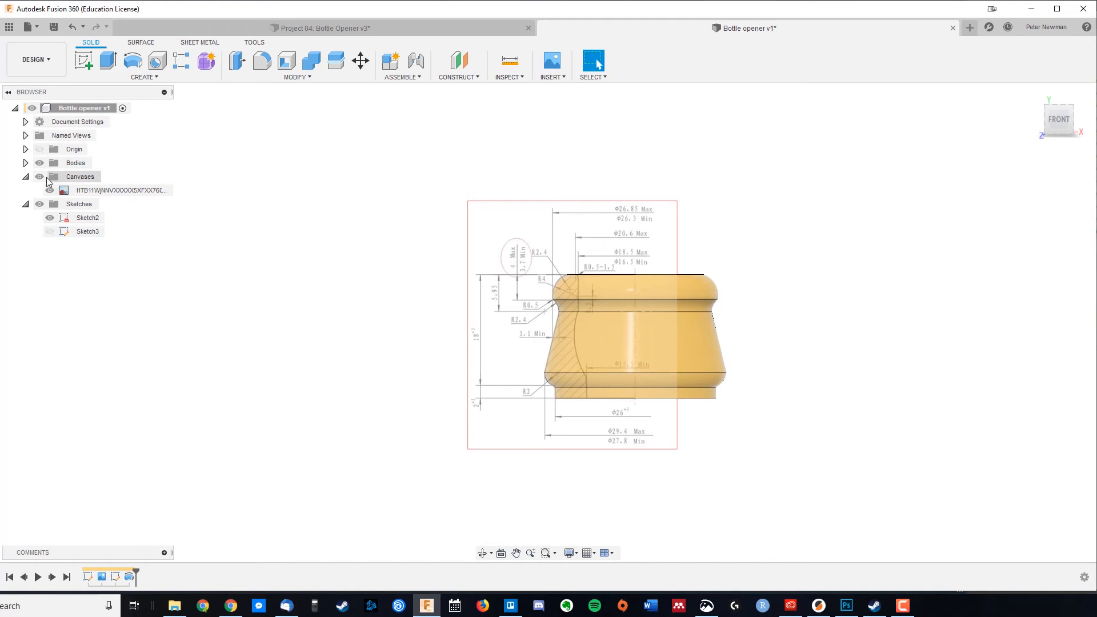
click(39, 176)
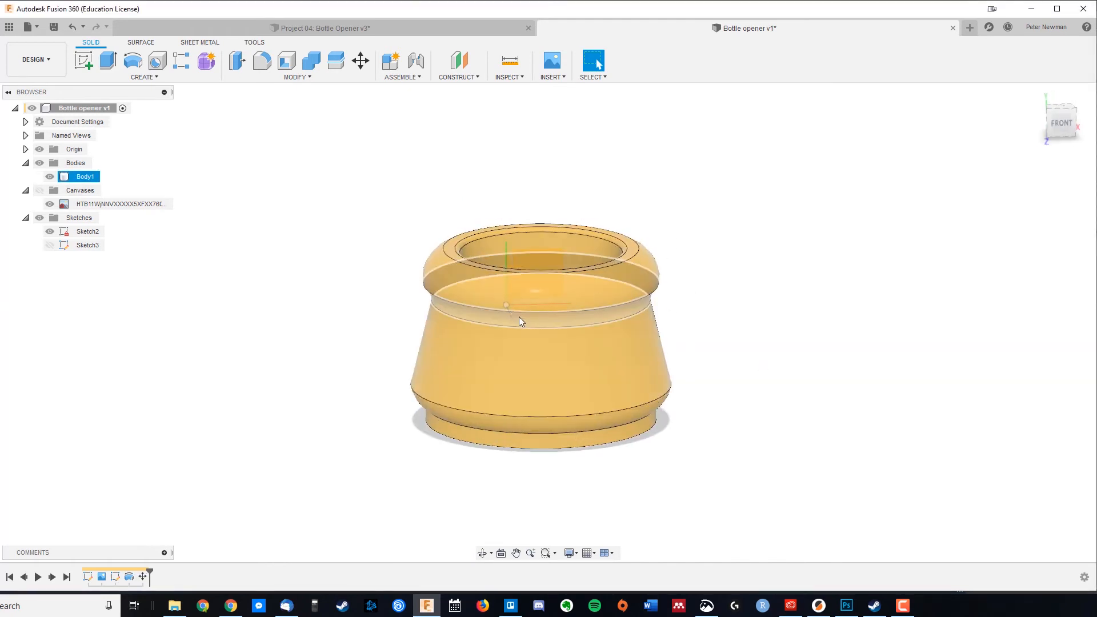
- Move the bottle-neck body point to point, from the centre of its inner rim edge to the origin
key(m)
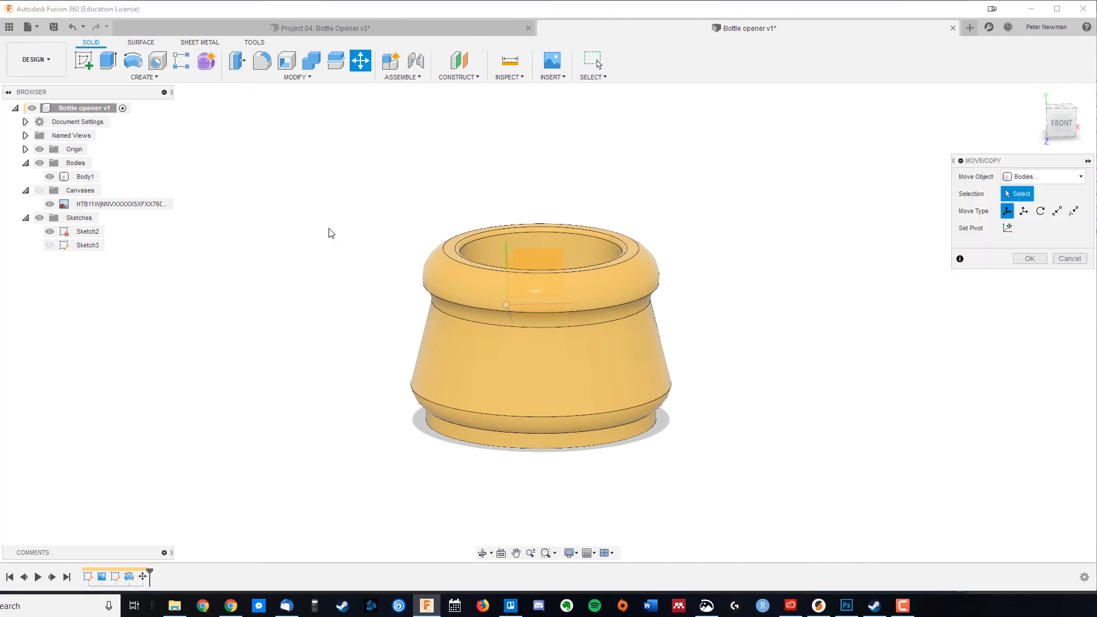
click(83, 178)
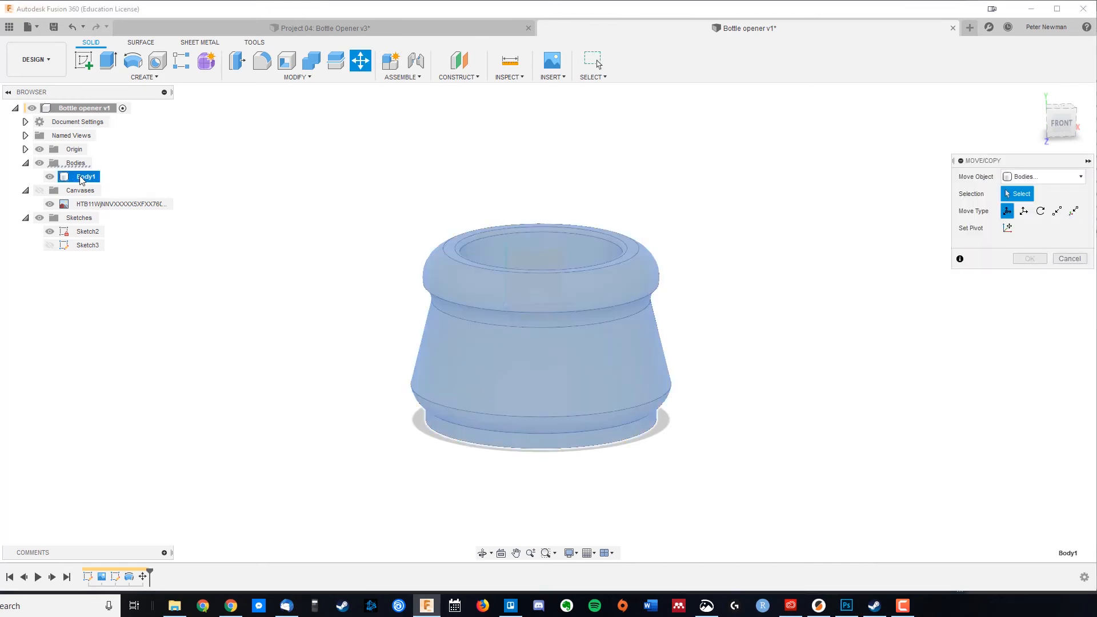
click(1057, 211)
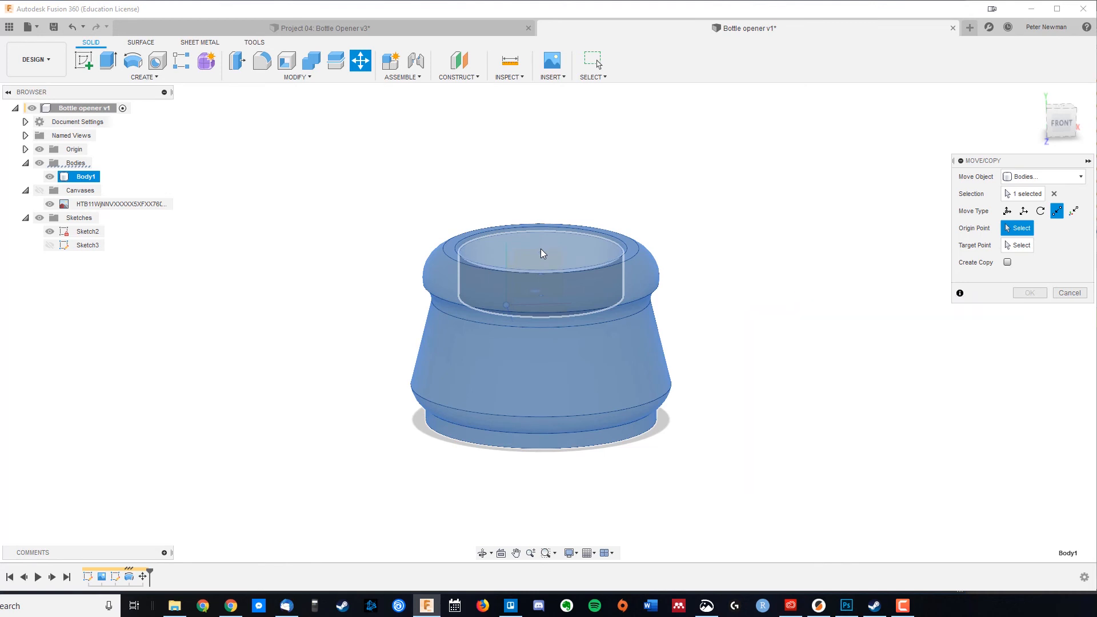
click(540, 250)
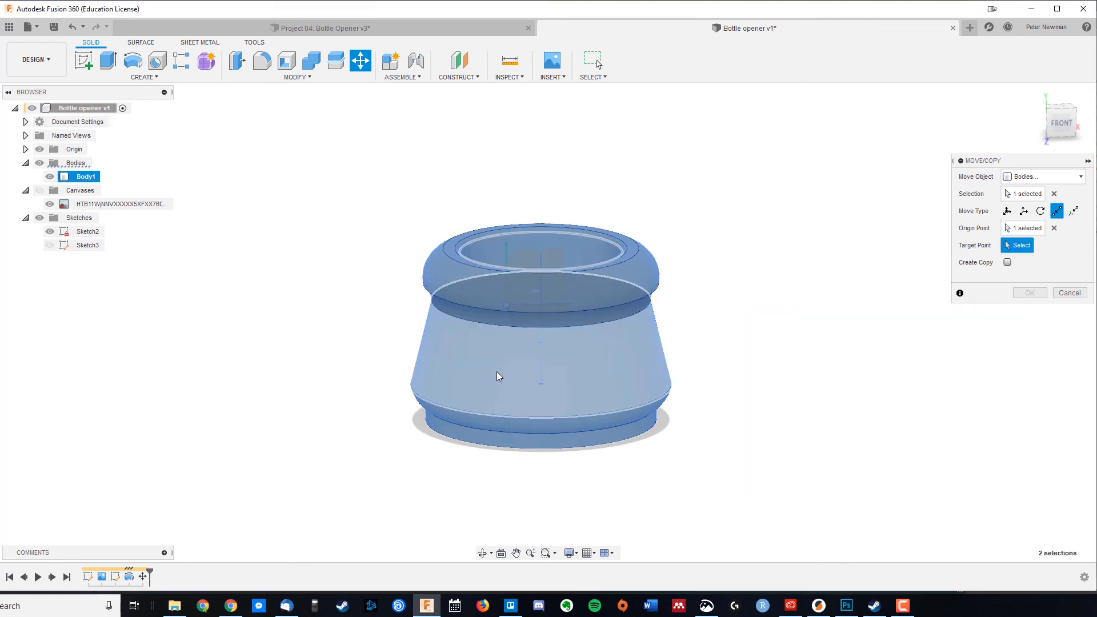
click(506, 305)
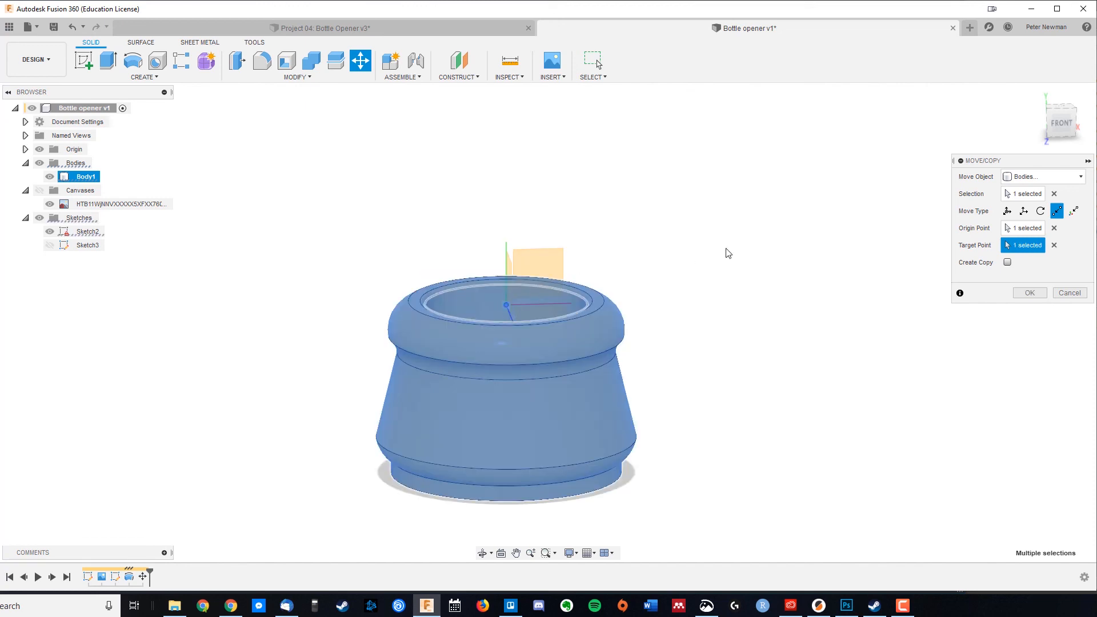
click(1046, 294)
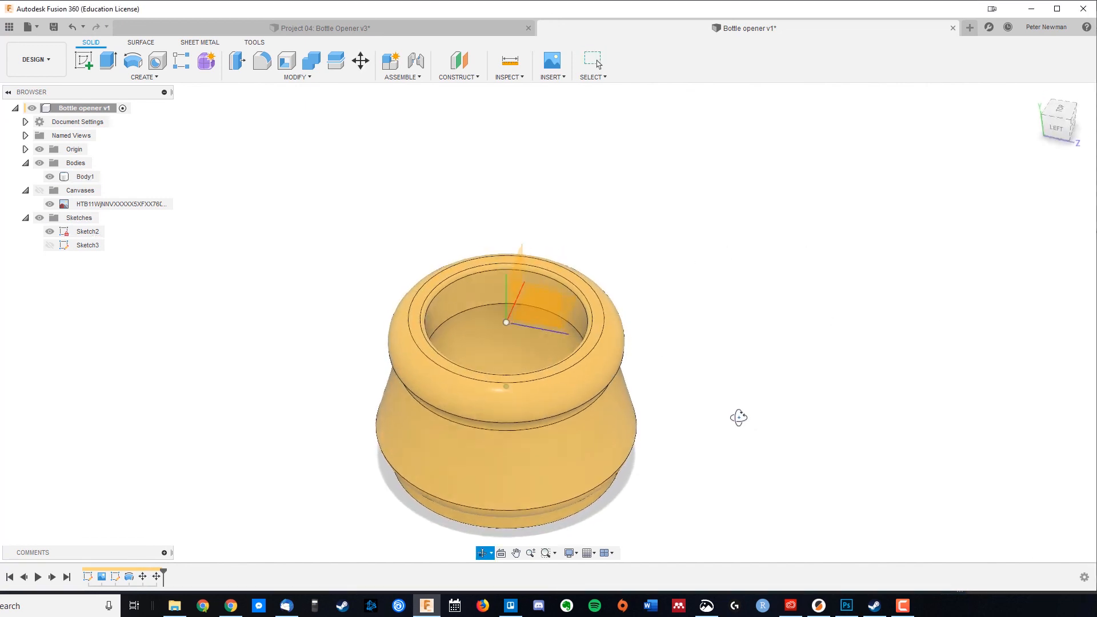